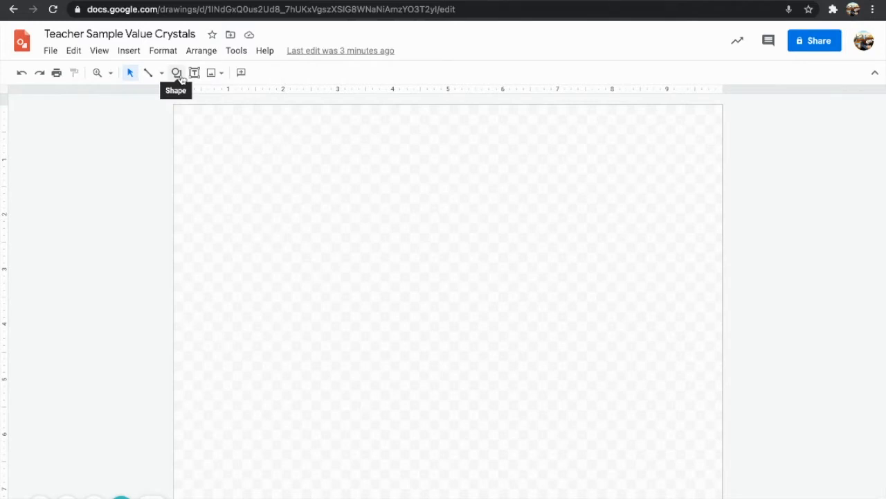
Draw a triangle shape about 2.3 inches wide and 2 inches tall in the page's upper-left area
click(179, 77)
mouse_move(249, 95)
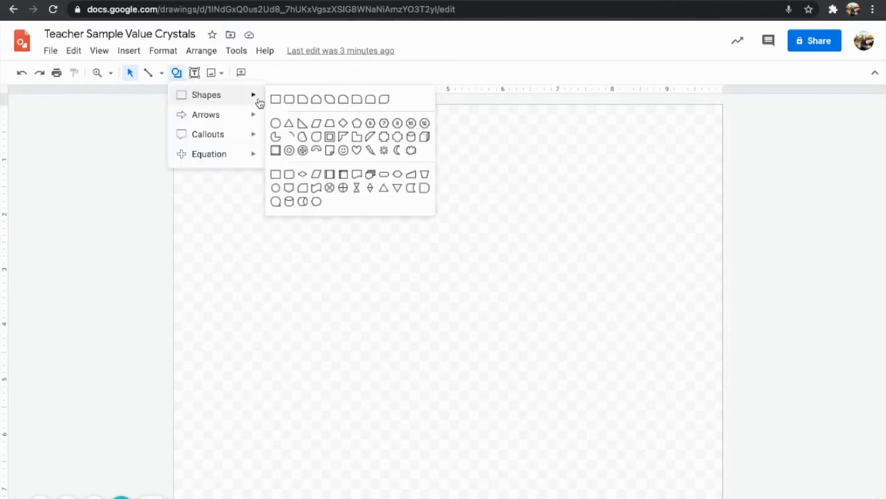
click(289, 124)
drag(198, 118, 326, 225)
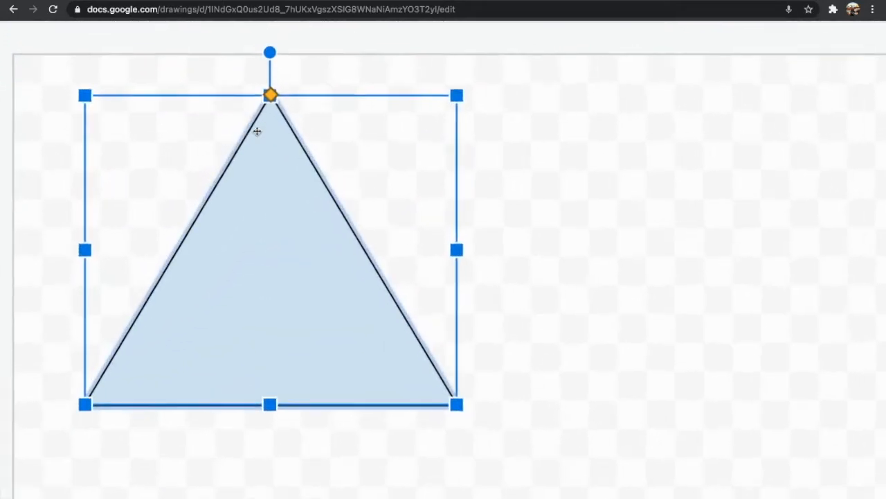
Rotate the triangle clockwise and enlarge it slightly from its upper-right corner
scroll(257, 131, up, 1)
scroll(297, 138, left, 2)
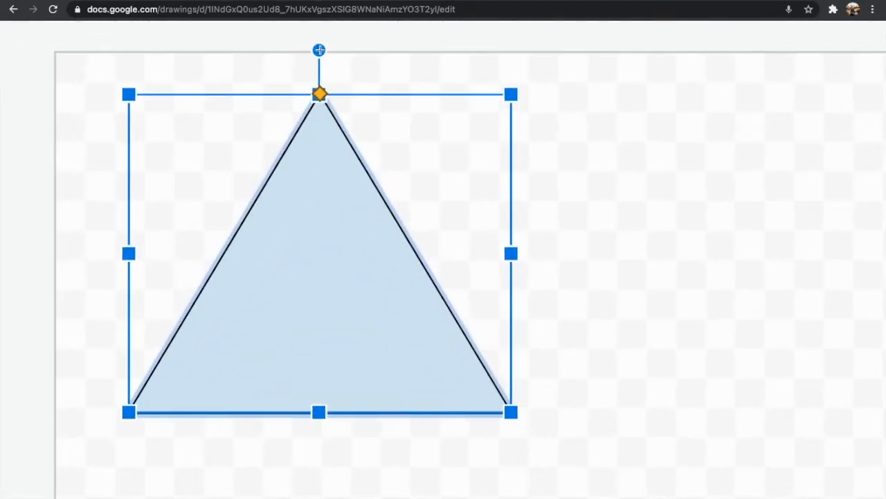
drag(323, 50, 374, 67)
drag(549, 155, 602, 157)
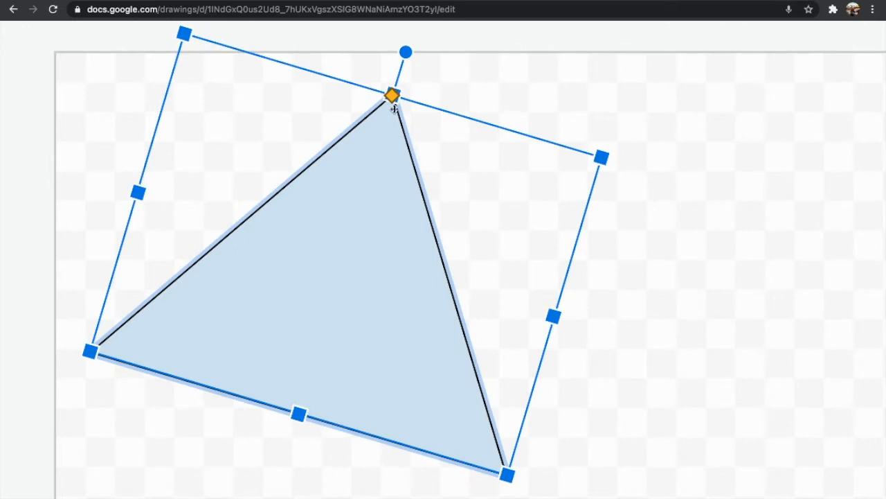
Skew the triangle's apex toward its left side, tilt it slightly counterclockwise and place it in the page's upper-left corner
drag(392, 96, 330, 91)
drag(405, 52, 333, 45)
drag(276, 92, 489, 116)
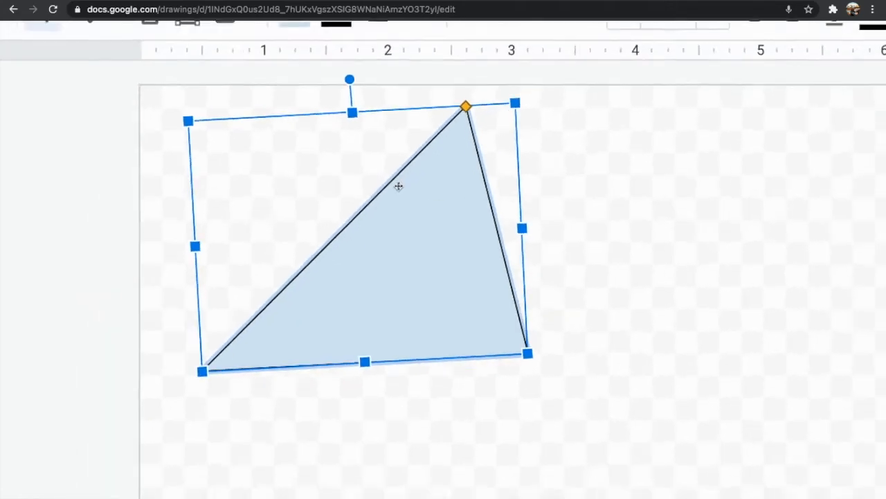
drag(461, 112, 279, 122)
drag(326, 253, 289, 238)
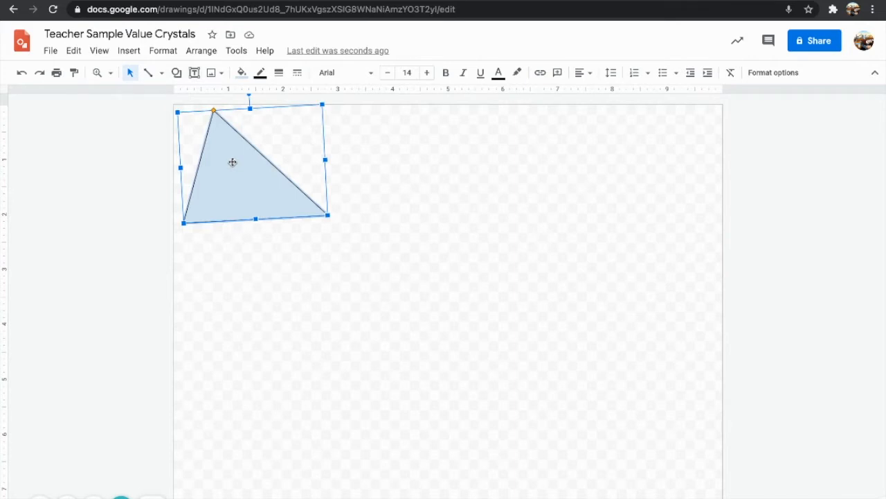
Duplicate the triangle, then skew and rotate the copy to fit just below the original with a narrow gap
key(ctrl+d)
drag(245, 178, 237, 295)
drag(214, 234, 302, 231)
drag(248, 216, 299, 236)
drag(263, 298, 278, 250)
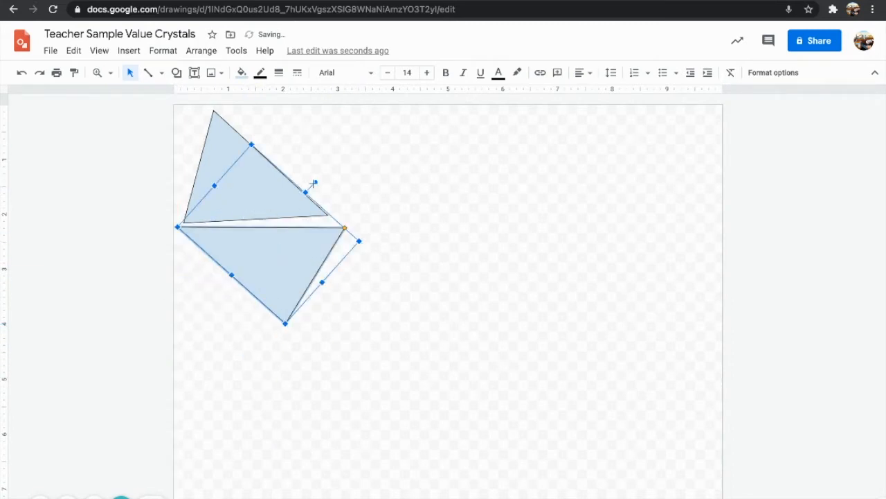
drag(313, 181, 308, 185)
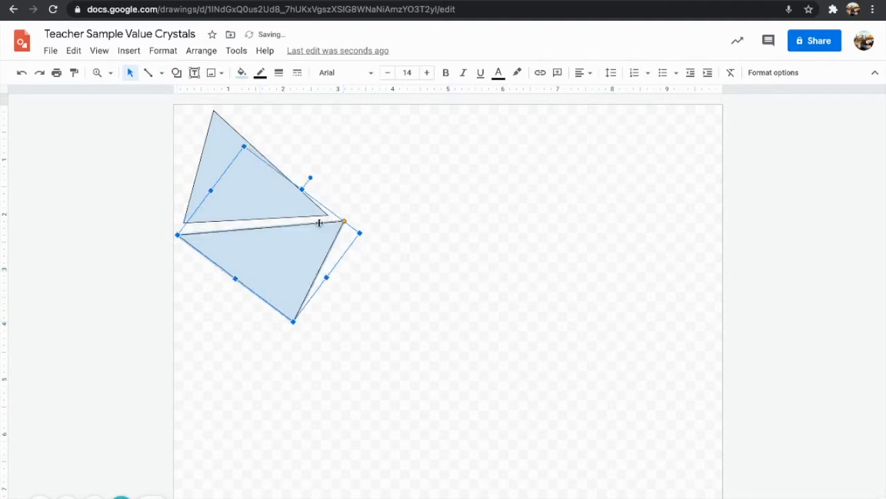
click(322, 149)
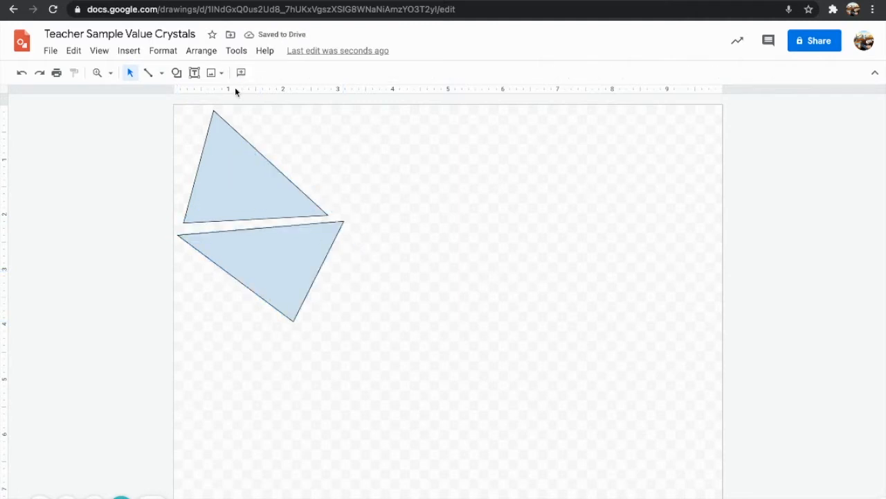
click(177, 72)
mouse_move(206, 95)
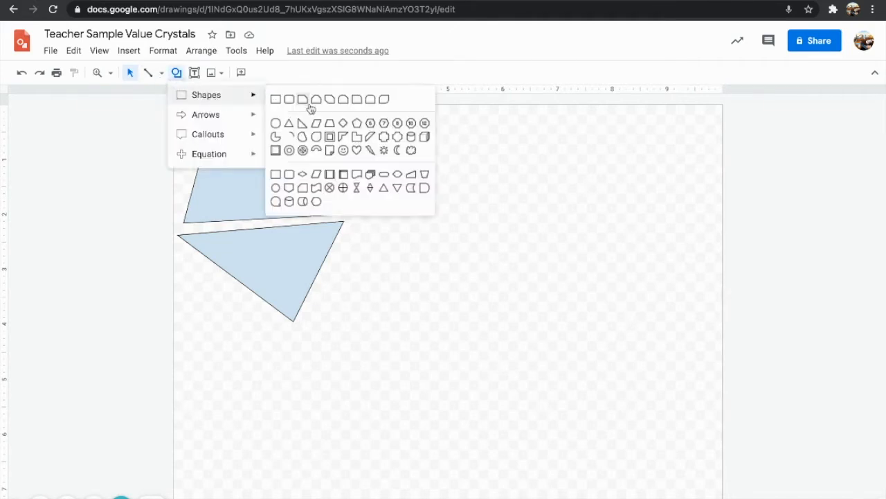
click(161, 73)
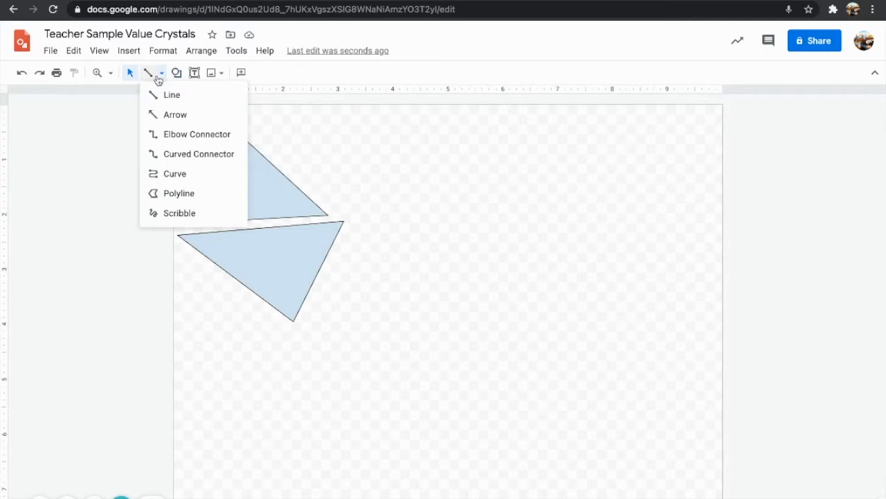
click(102, 119)
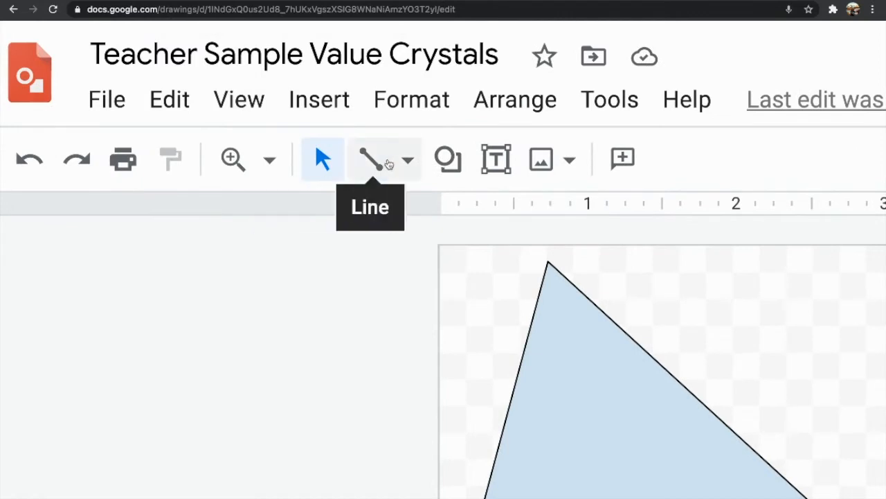
Draw a closed Polyline triangle along the first triangle's slanted right edge, leaving a narrow gap between them
click(409, 163)
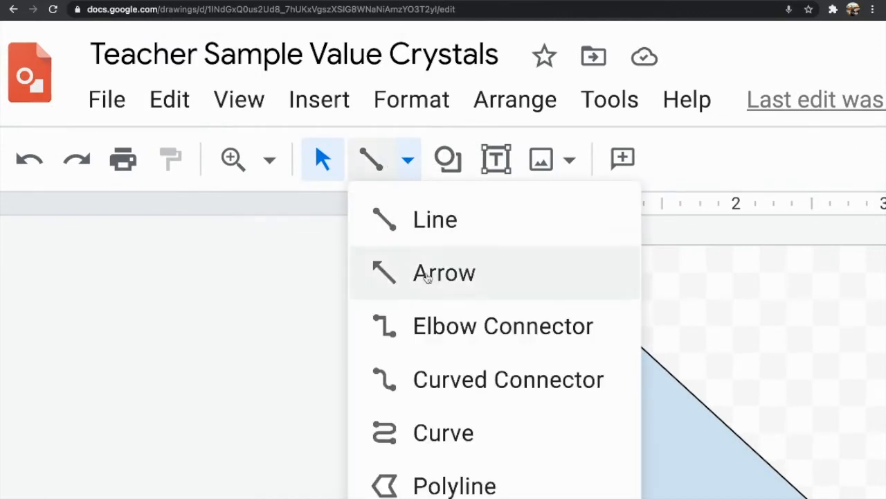
click(436, 485)
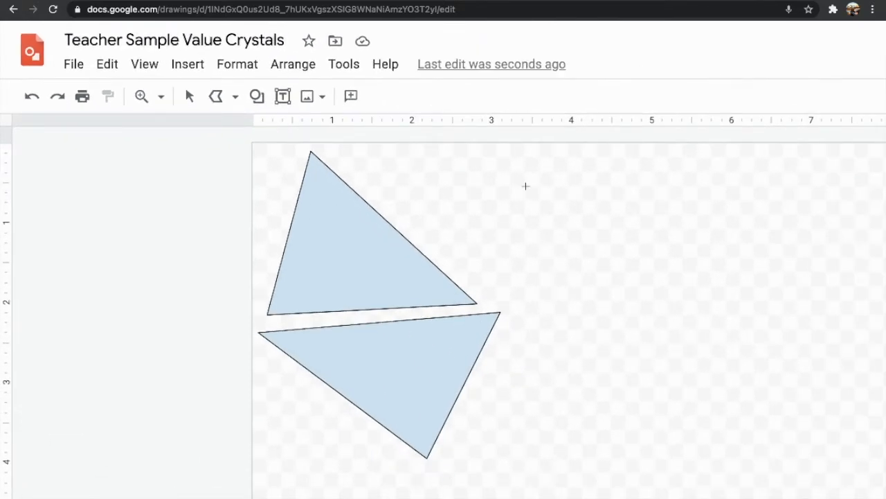
click(538, 164)
click(327, 157)
click(539, 165)
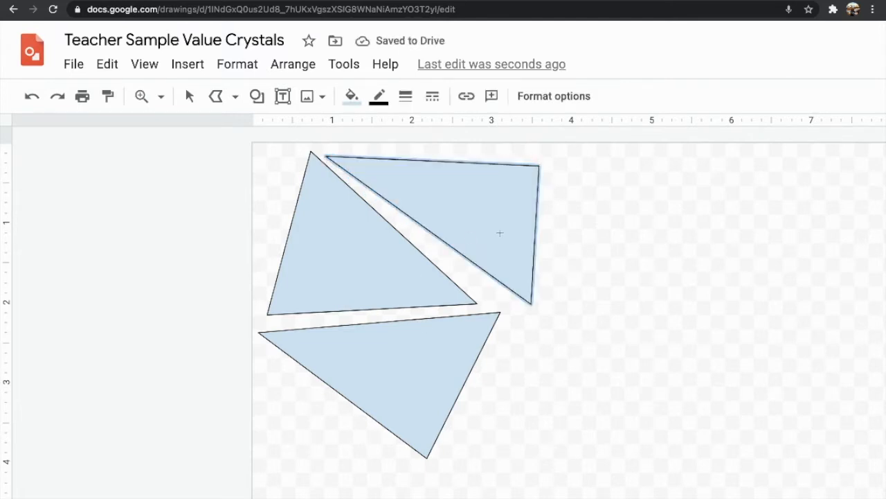
Draw a closed Polyline triangle from the page's centre up to the top edge and the upper-right corner
click(236, 97)
click(250, 272)
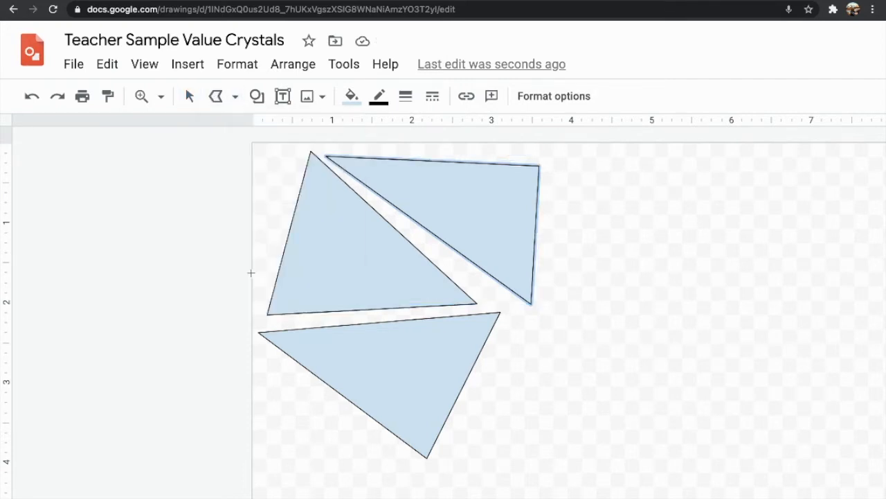
scroll(454, 279, down, 3)
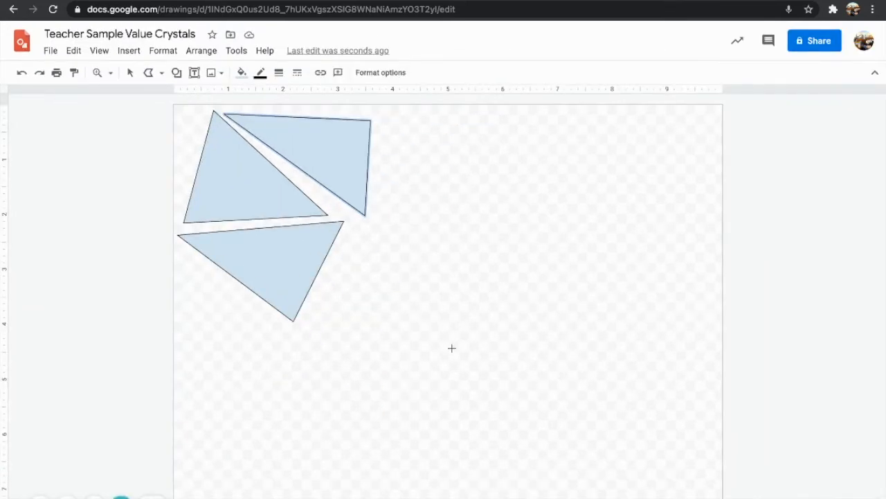
click(566, 119)
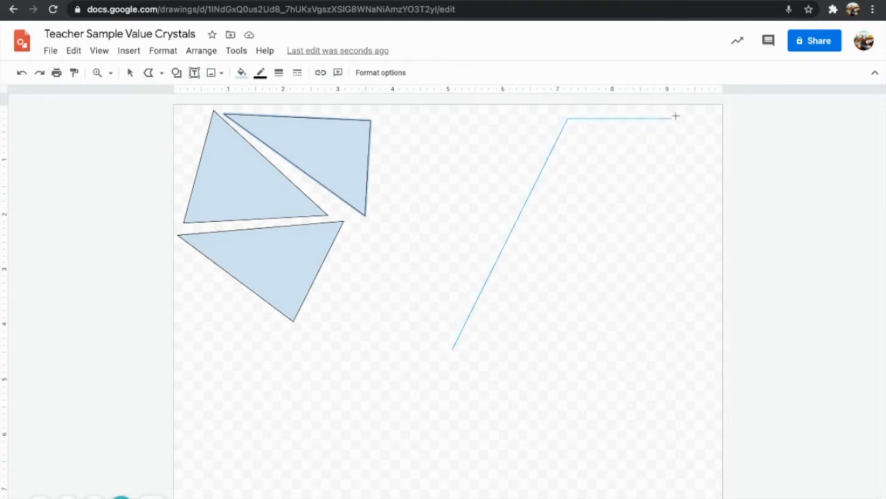
click(716, 109)
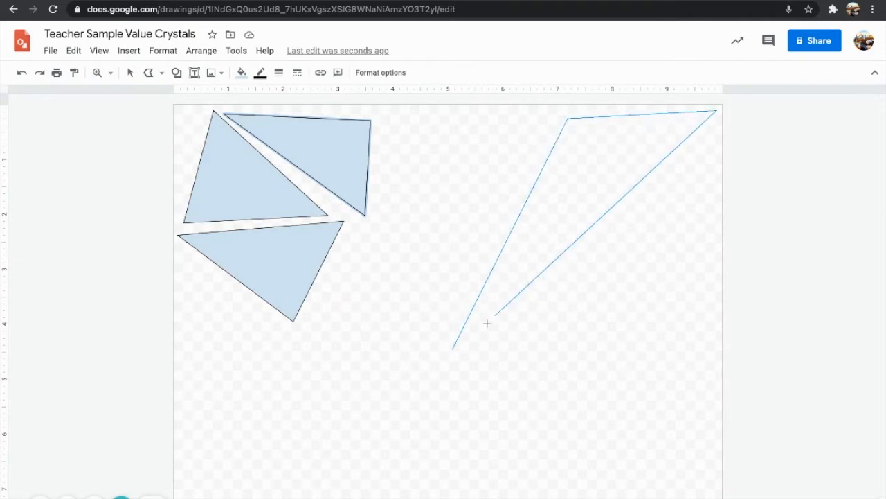
click(452, 348)
Draw a large Polyline triangle beneath it, from the page centre to the upper-right corner and down the right edge
click(459, 356)
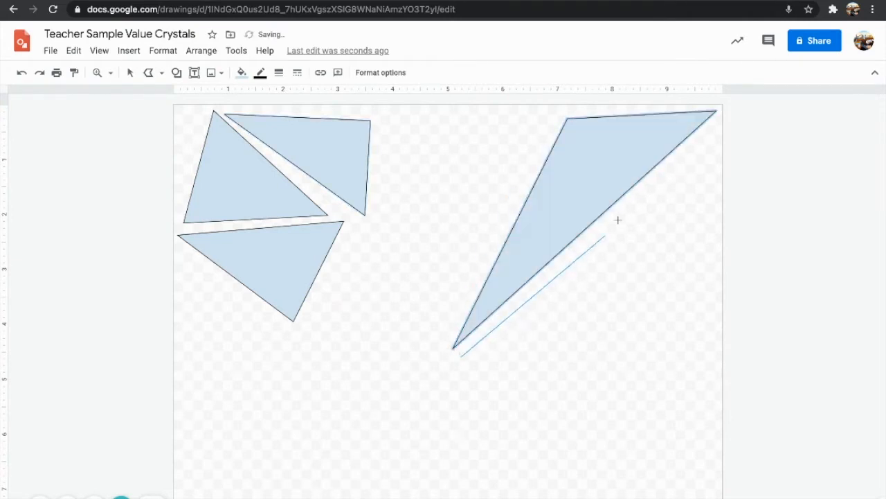
click(717, 116)
click(718, 329)
click(459, 357)
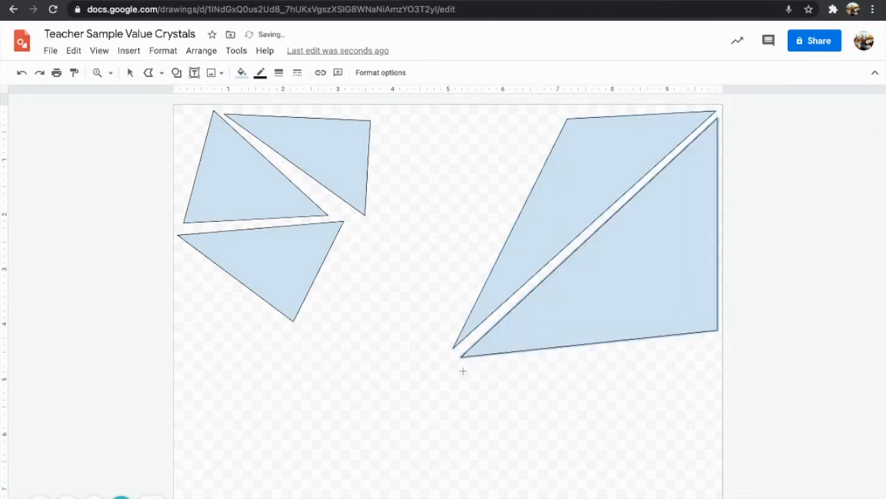
Draw two more Polyline triangles fanning out from the page centre below the large right-hand triangle, separated by narrow gaps
click(462, 366)
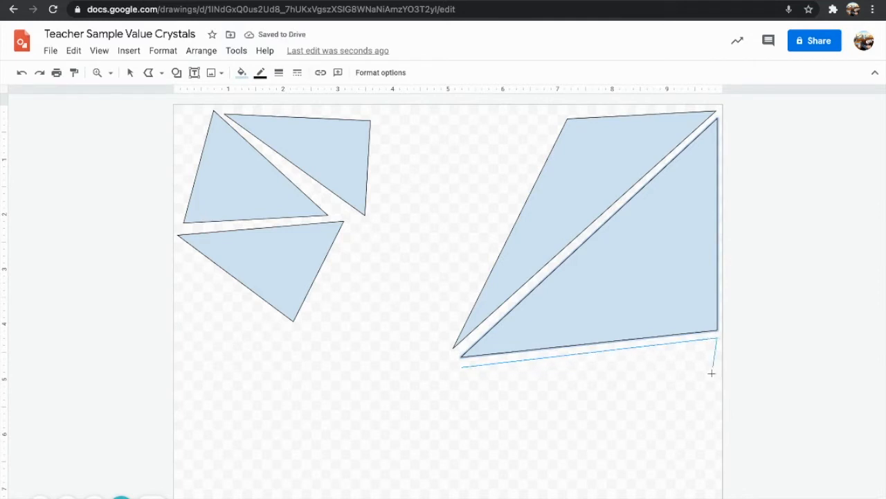
click(712, 432)
click(461, 366)
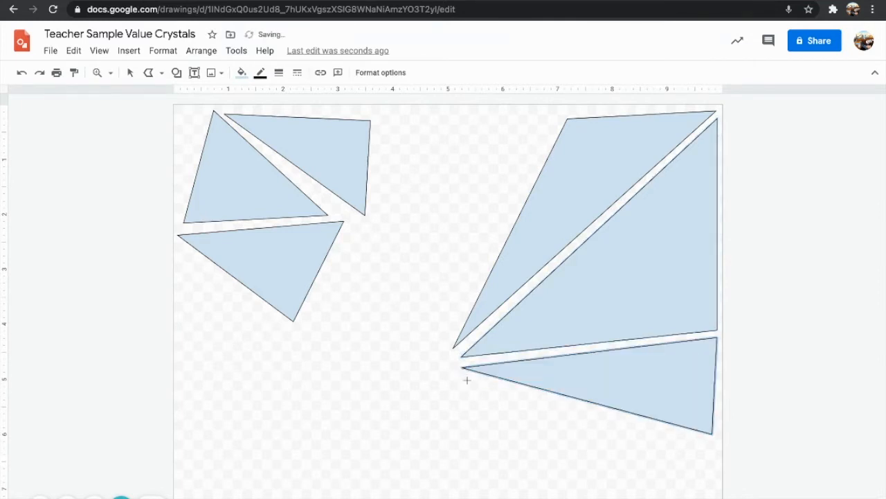
click(462, 372)
click(666, 431)
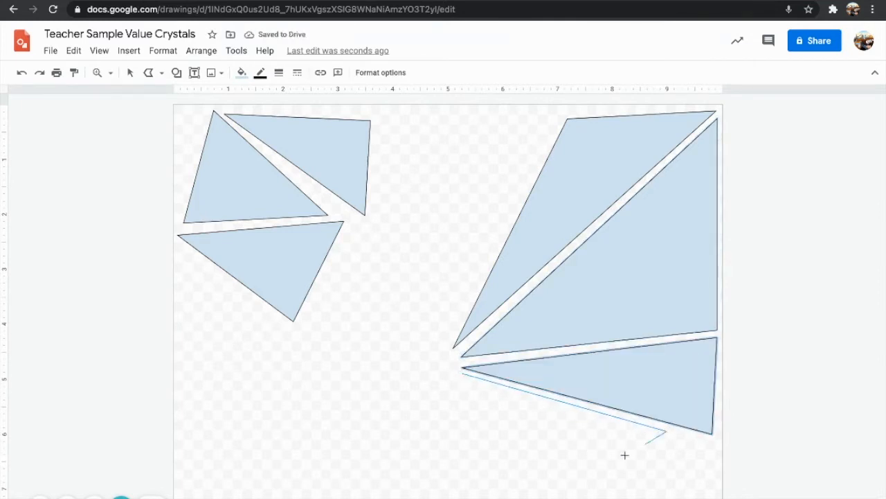
click(515, 498)
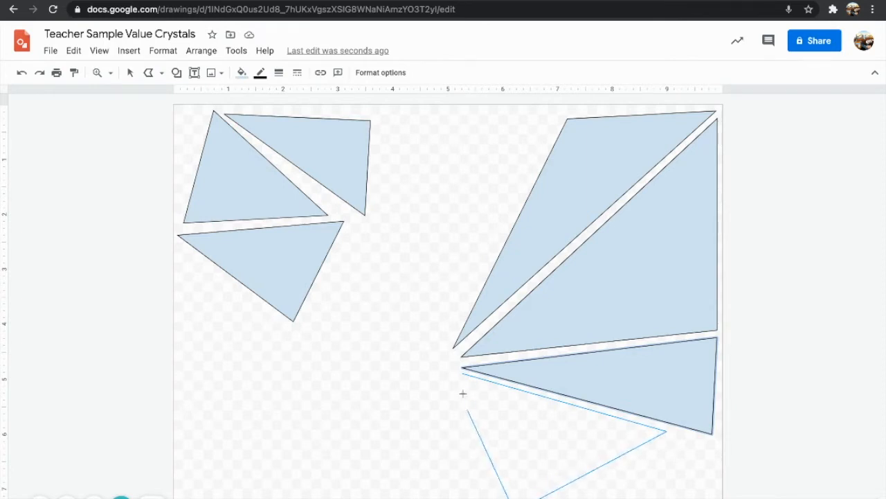
click(461, 373)
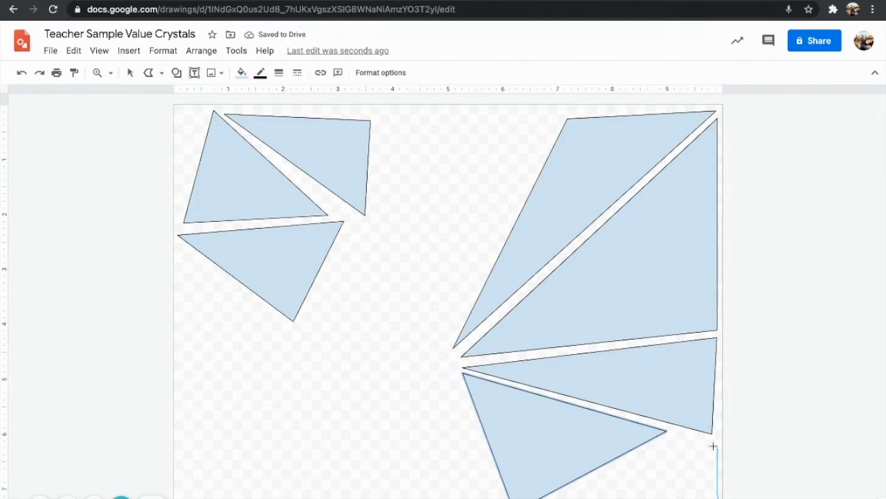
Close a polygon that fills the page's lower-right area beside the lowest triangle, leaving a narrow gap
click(678, 435)
click(532, 498)
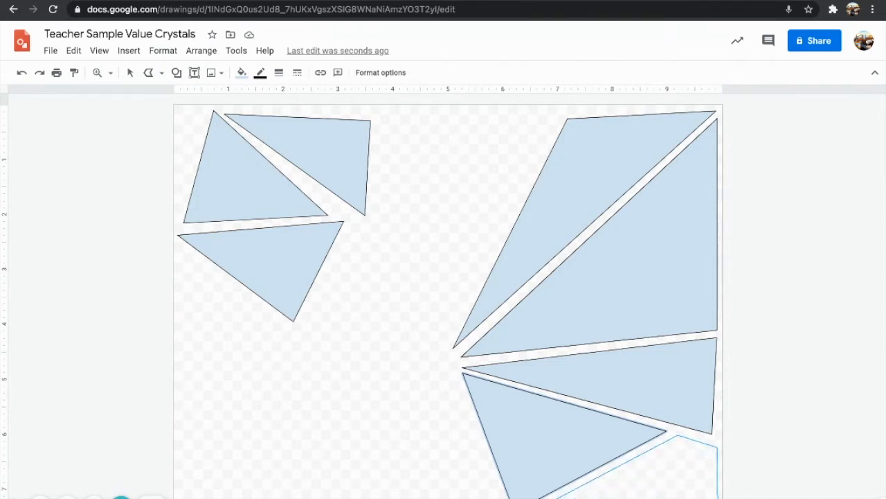
click(717, 498)
Draw a large closed polygon from the page centre down across the page's lower-left area
click(487, 497)
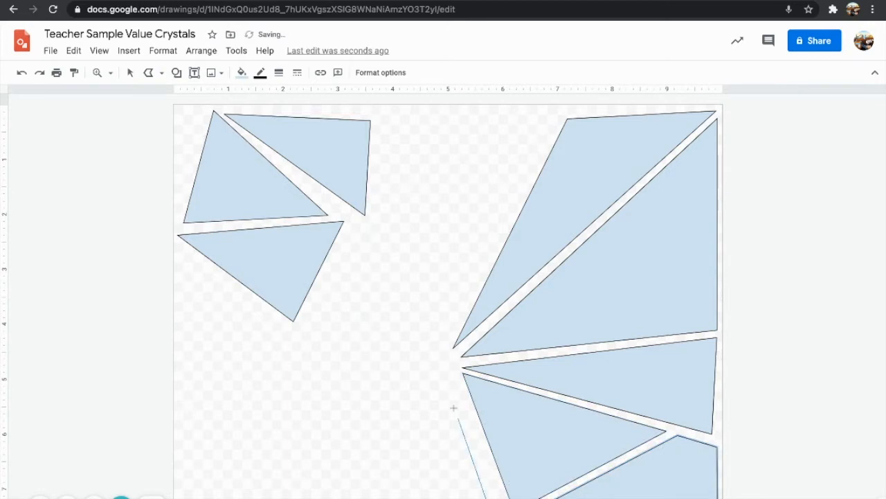
click(448, 357)
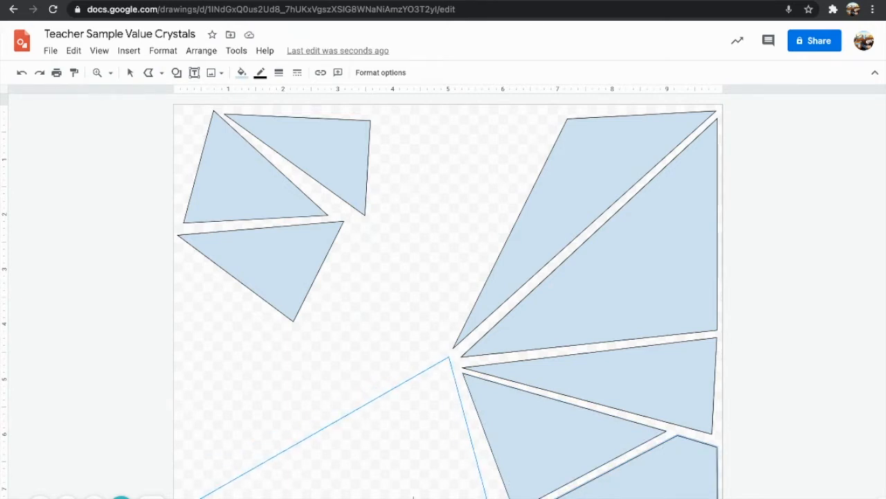
click(486, 497)
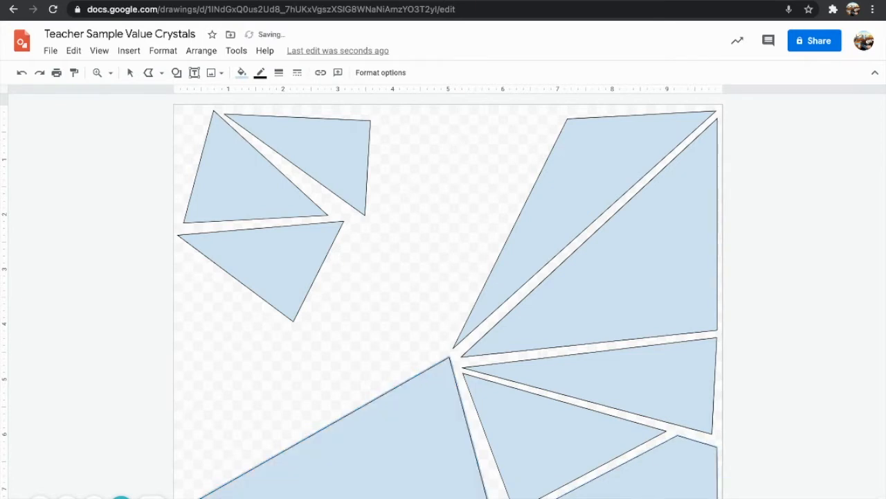
Draw a Polyline triangle between the page centre and the right edge of the duplicated triangle, leaving a narrow gap
click(440, 345)
click(358, 221)
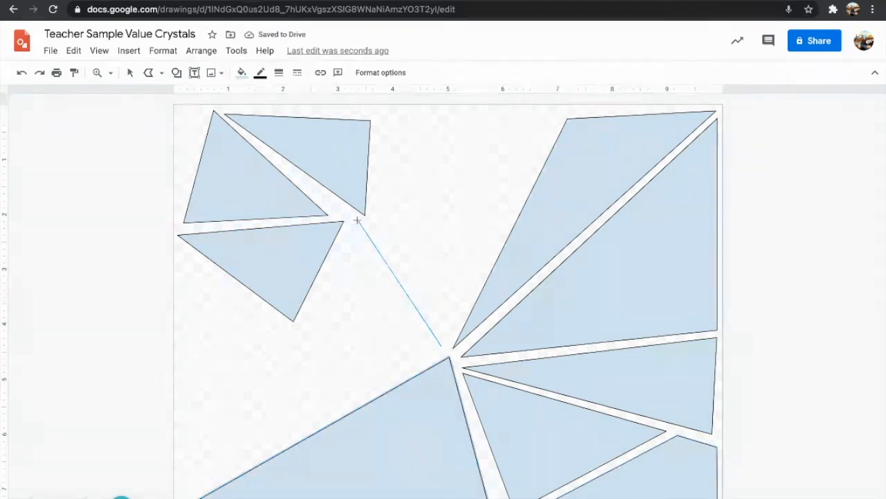
click(299, 326)
click(441, 345)
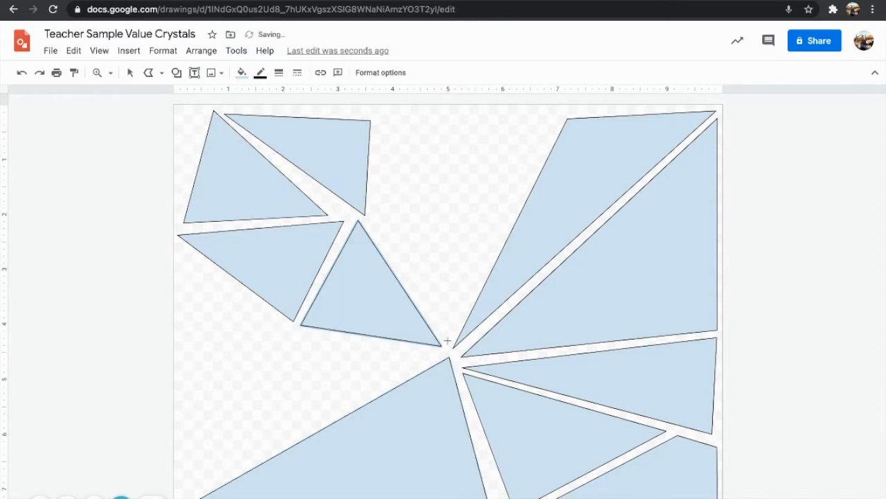
Draw a narrow Polyline triangle from the page centre up to the top edge, alongside the upper-left pieces
click(443, 344)
click(370, 226)
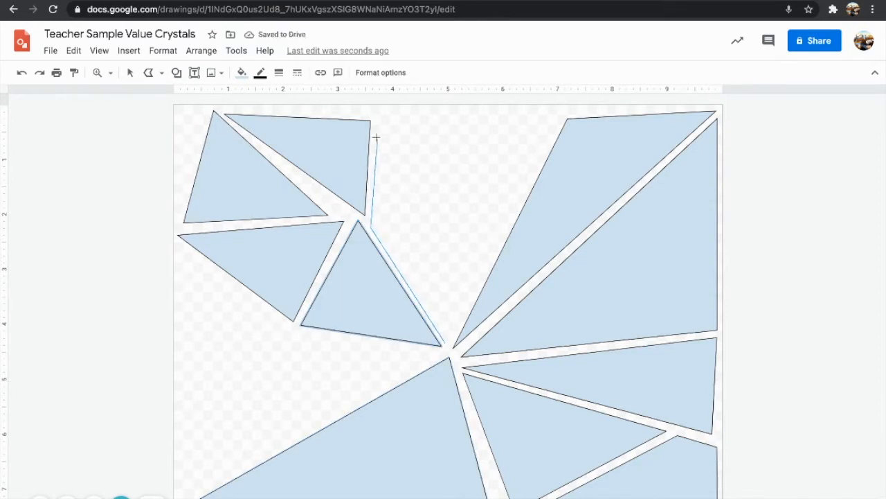
click(379, 116)
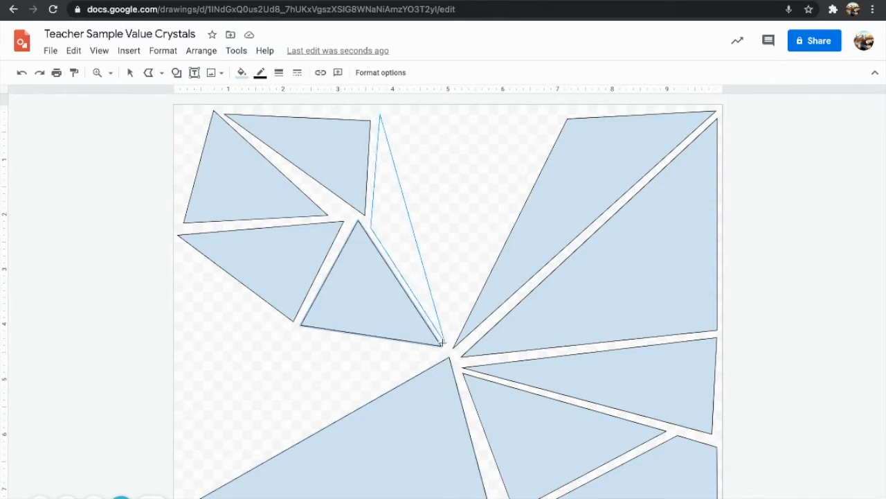
click(443, 344)
Draw a Polyline triangle from the page centre to the top edge, filling the gap between the narrow triangle and the upper-right polygon
click(450, 334)
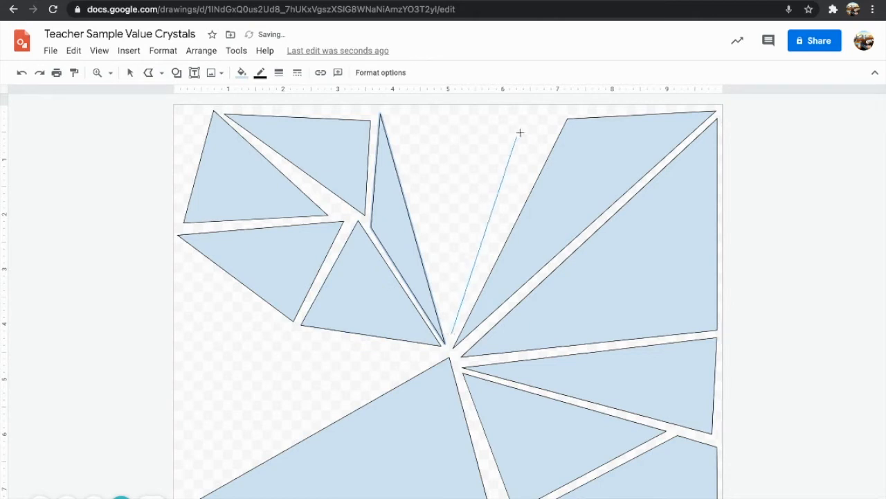
click(560, 113)
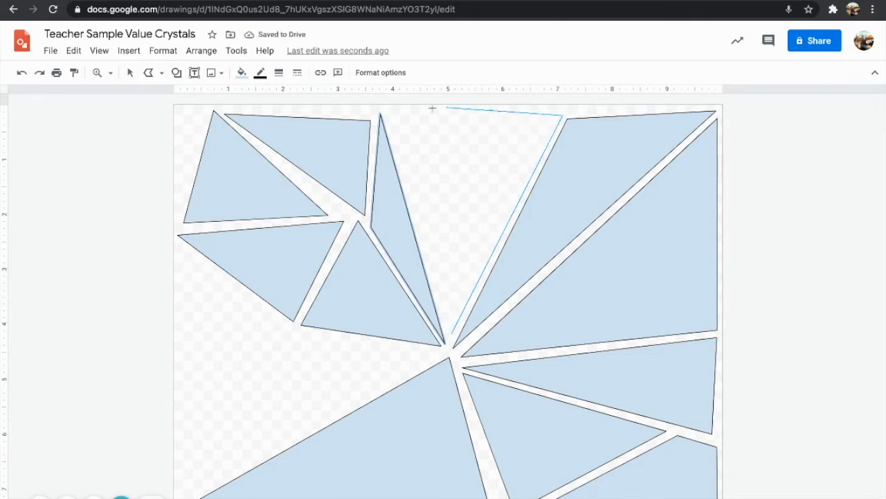
click(390, 114)
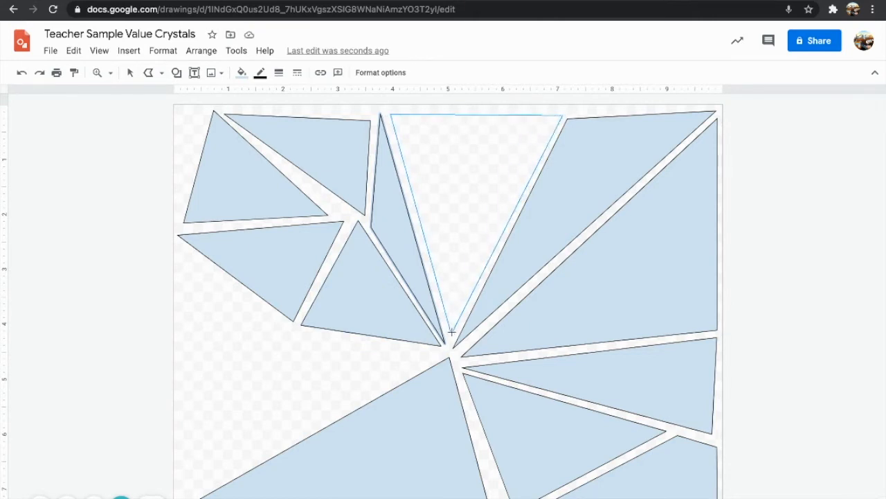
click(452, 332)
Insert a tall, narrow triangle shape at the page's left edge, rotate it slightly counterclockwise, and fit it below the left-hand triangle
click(177, 72)
mouse_move(209, 99)
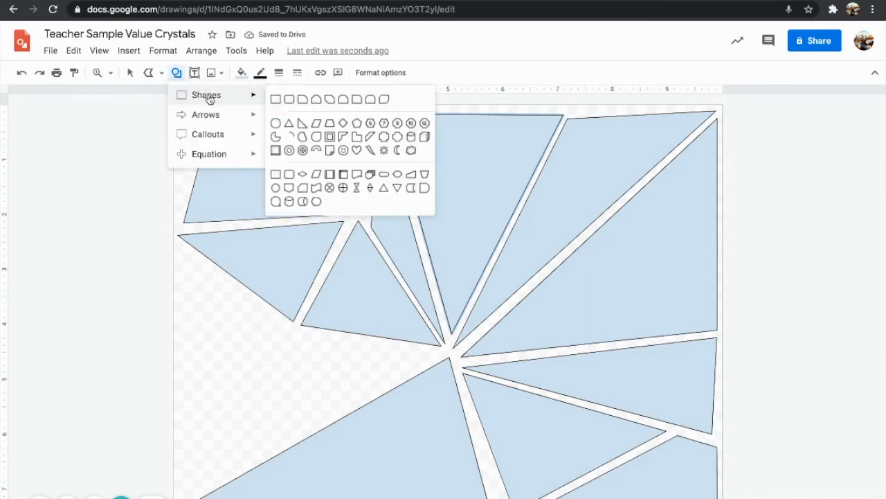
click(289, 123)
mouse_move(179, 262)
mouse_down()
mouse_move(240, 332)
mouse_move(247, 358)
mouse_move(227, 430)
mouse_up()
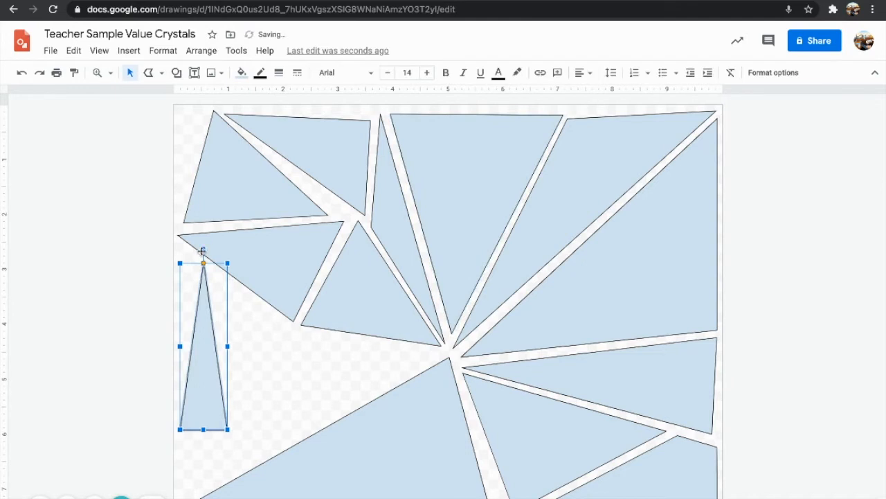
drag(202, 247, 186, 249)
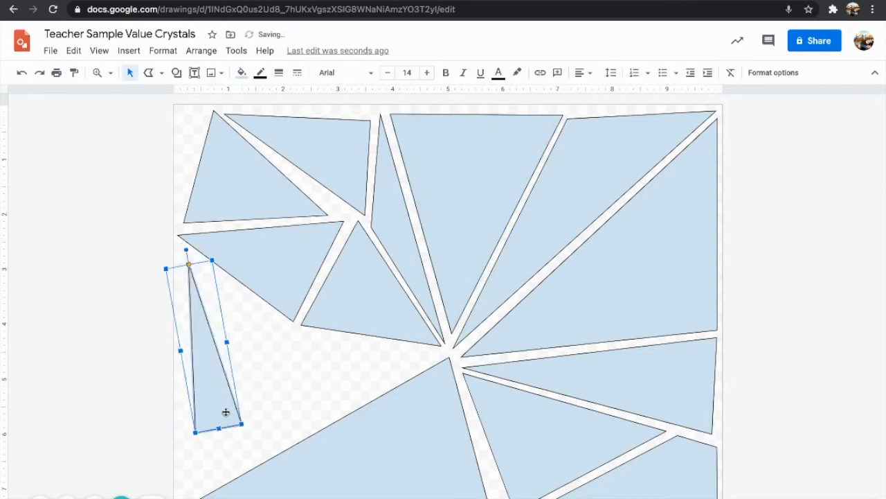
drag(217, 400, 206, 389)
key(Escape)
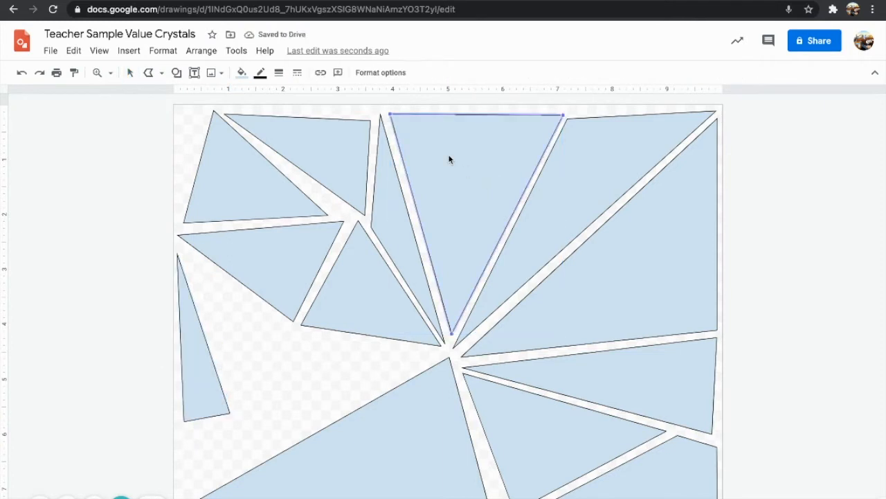
Extend the top-centre triangle's tip to the page centre and move corner points of the two upper-left triangles to fill their corner evenly
drag(452, 333, 450, 347)
key(Escape)
click(298, 195)
drag(340, 216, 340, 214)
mouse_move(217, 111)
mouse_down()
mouse_move(184, 115)
mouse_move(212, 112)
mouse_move(203, 110)
mouse_up()
click(343, 141)
click(296, 280)
click(309, 369)
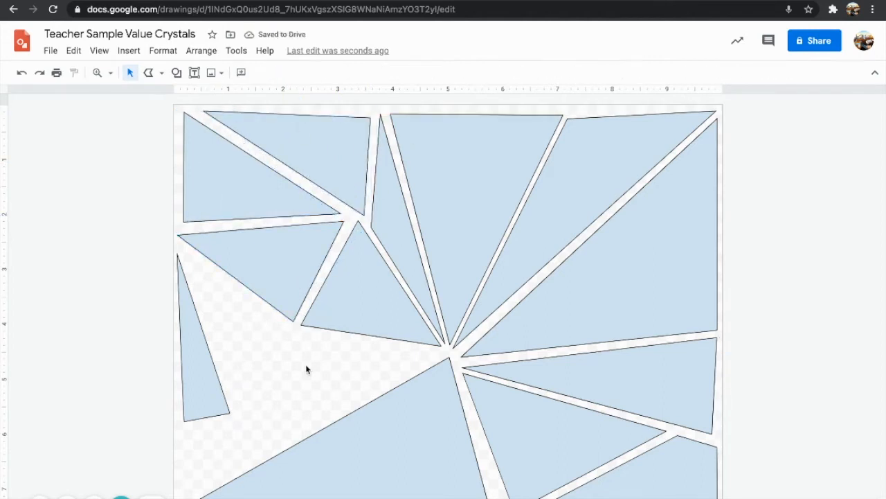
Draw a closed Polyline polygon from the page centre to the left edge, just above the large lower-left polygon
click(162, 73)
click(162, 97)
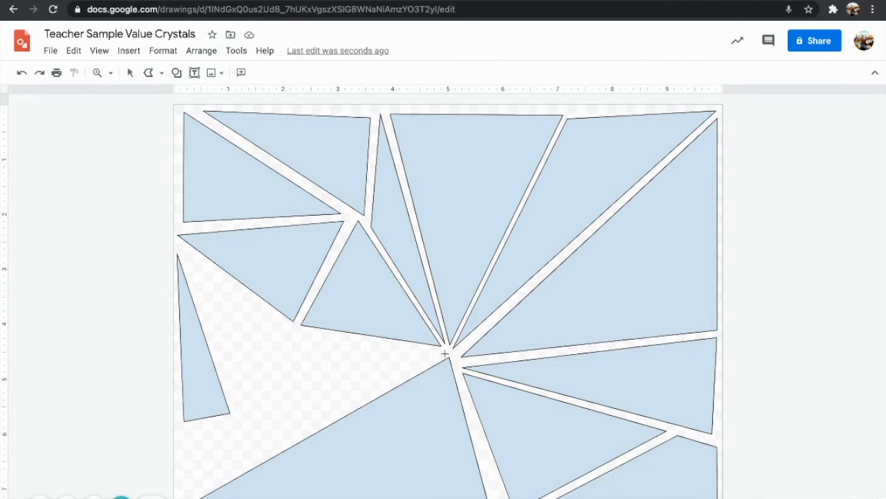
drag(447, 354, 185, 498)
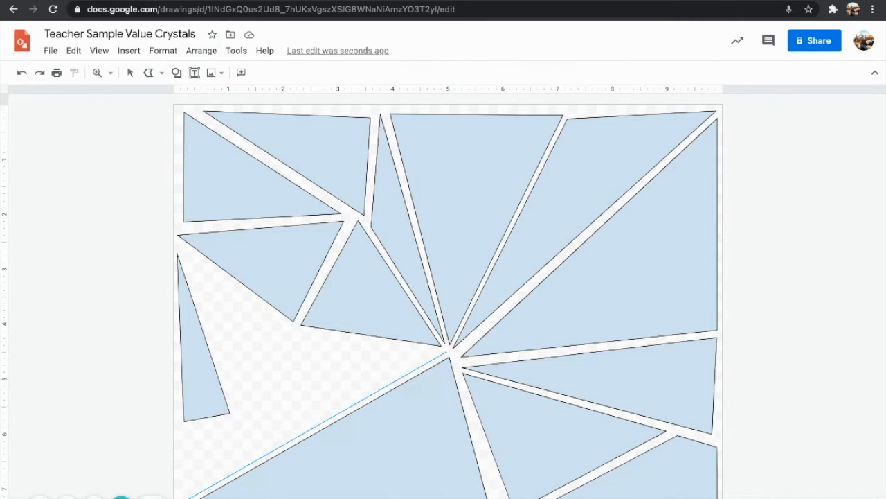
click(178, 428)
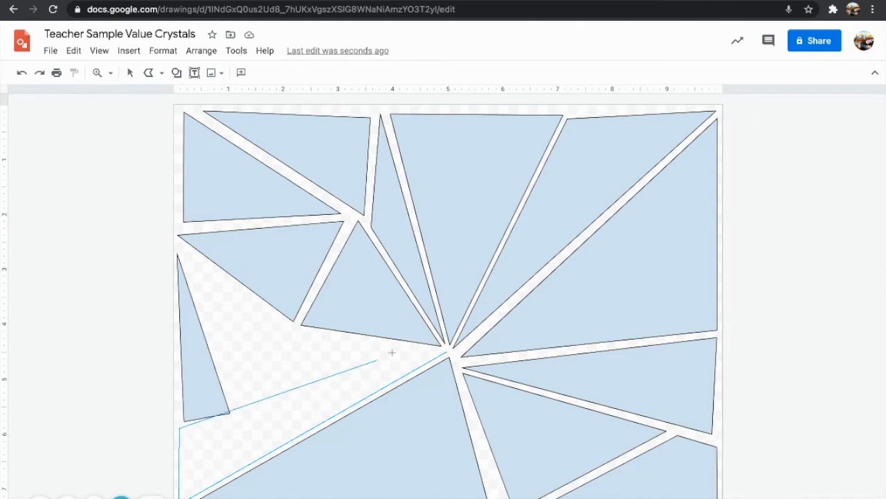
click(447, 353)
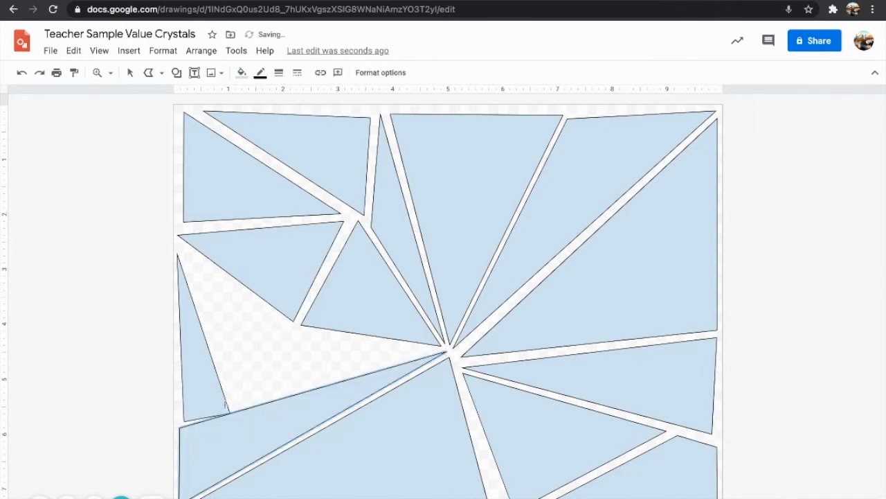
Move the narrow left-edge triangle slightly up so it clears the polygon below it
click(131, 73)
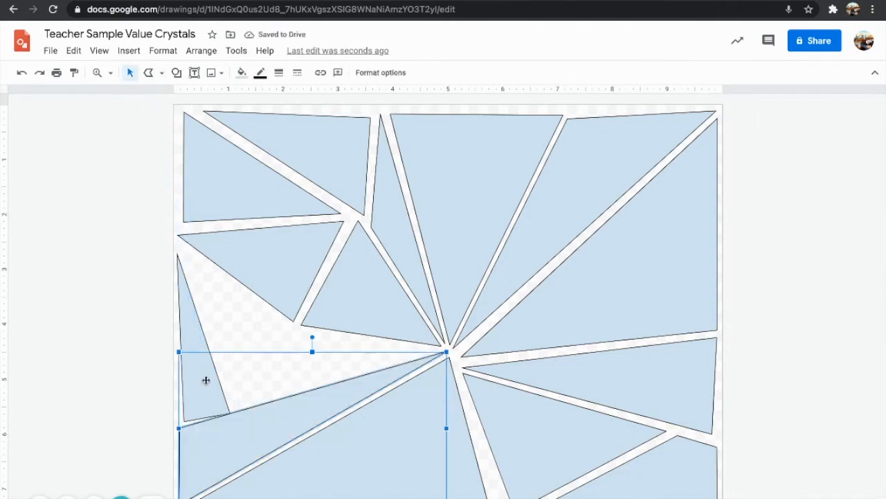
click(199, 342)
drag(212, 385, 211, 386)
click(124, 327)
Draw a Polyline triangle between the narrow left-edge triangle and the triangle above it, leaving narrow gaps
click(148, 72)
click(184, 254)
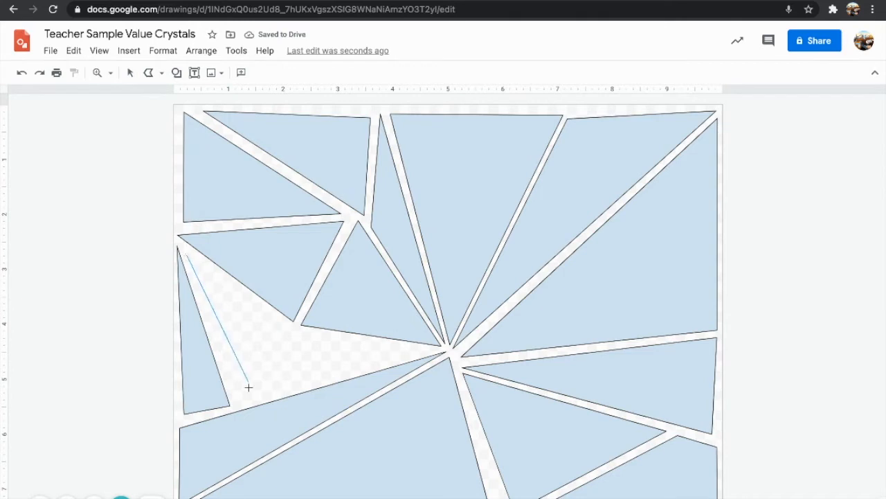
click(235, 401)
click(288, 330)
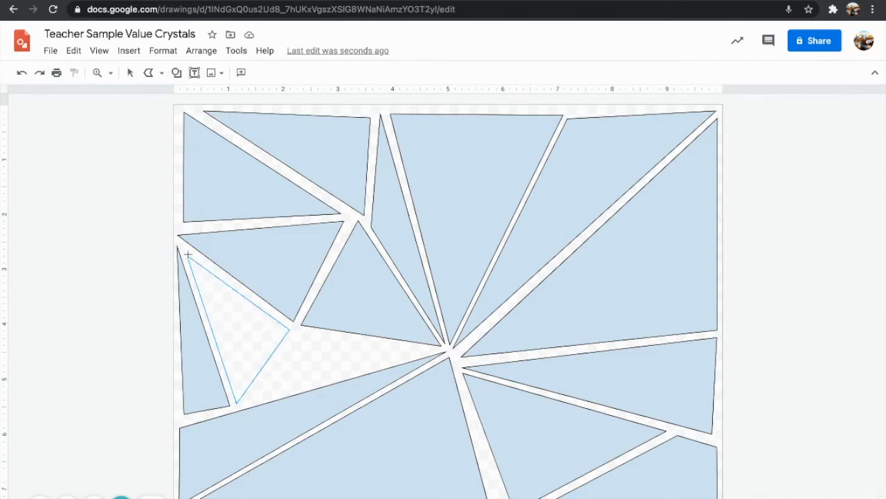
click(188, 256)
Draw a closed Polyline triangle in the last empty area left of the page centre, leaving narrow gaps
click(296, 334)
click(253, 399)
click(422, 354)
click(297, 336)
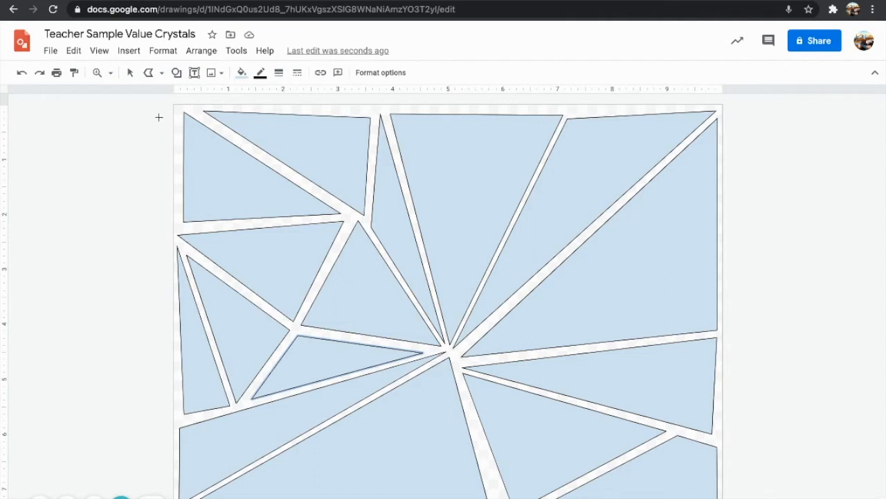
click(148, 74)
Select all the crystal shapes on the page and make their borders transparent
click(245, 75)
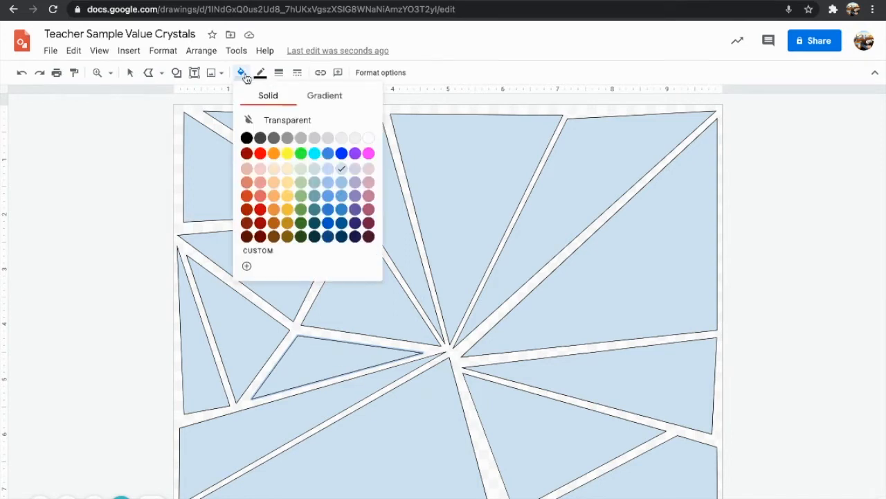
click(130, 74)
drag(772, 113, 106, 495)
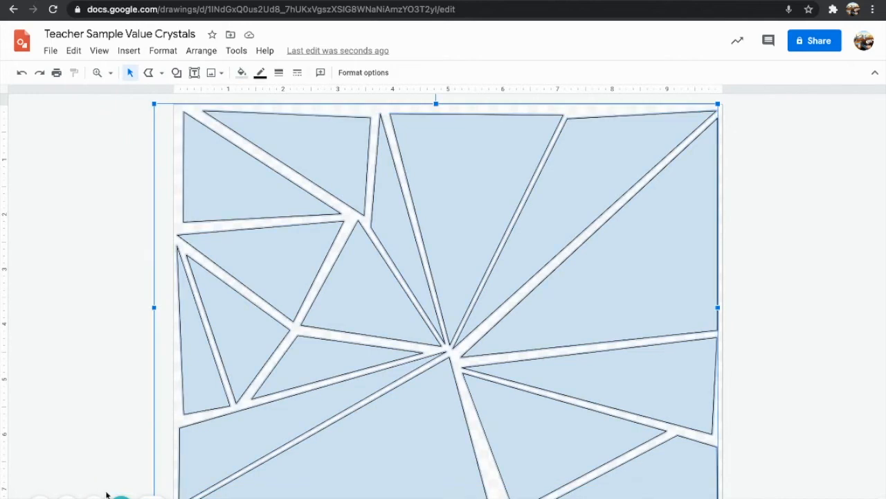
click(261, 74)
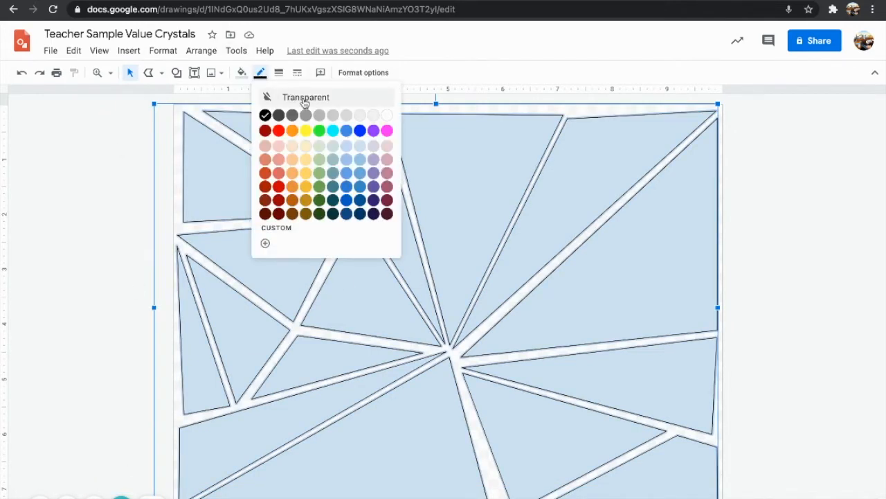
click(261, 75)
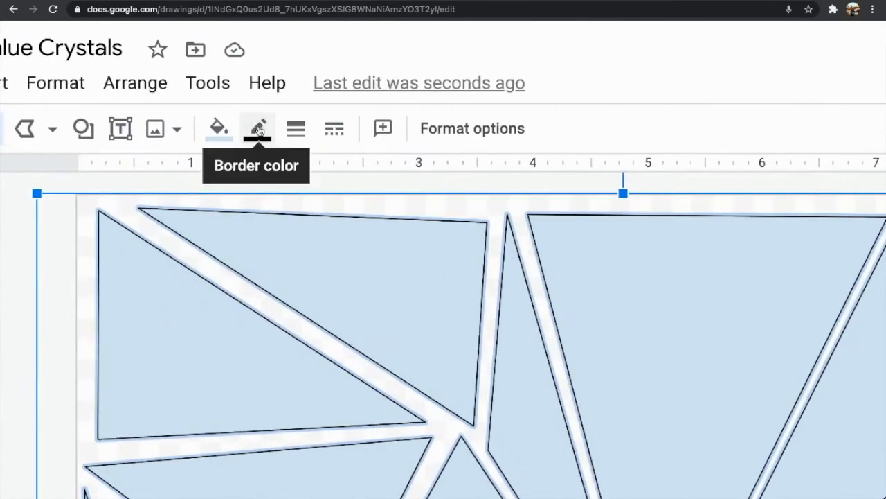
click(261, 73)
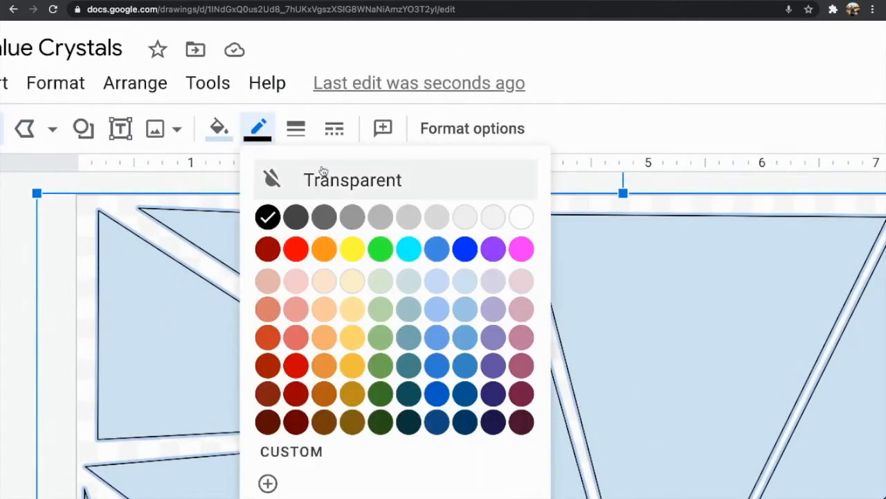
click(355, 184)
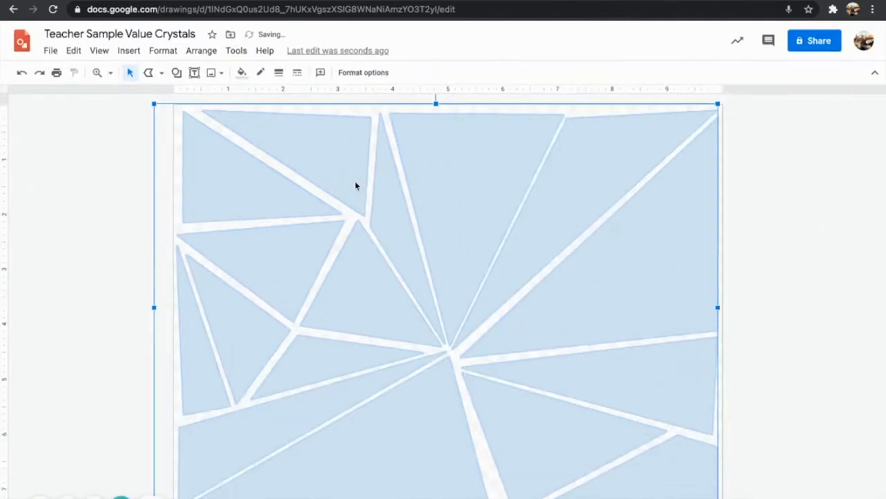
click(775, 226)
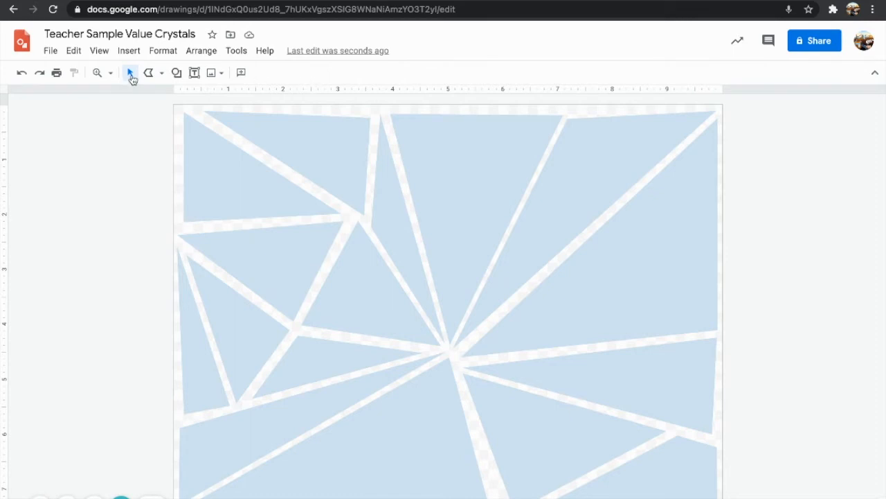
Start a custom gradient fill for the upper-left triangle touching the top edge and set its type to Radial
click(293, 149)
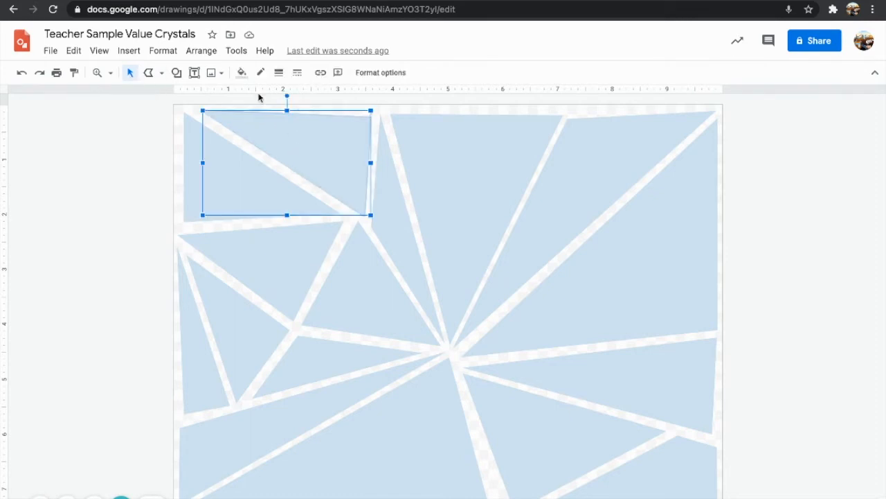
click(247, 78)
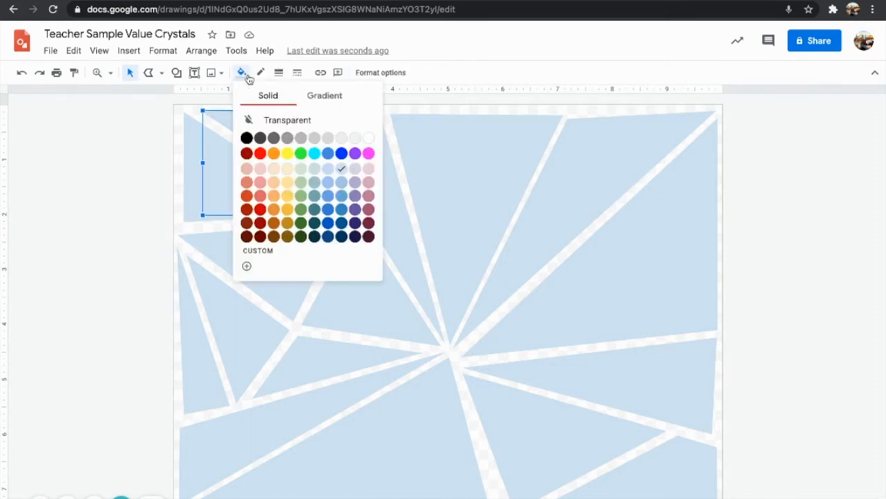
click(322, 97)
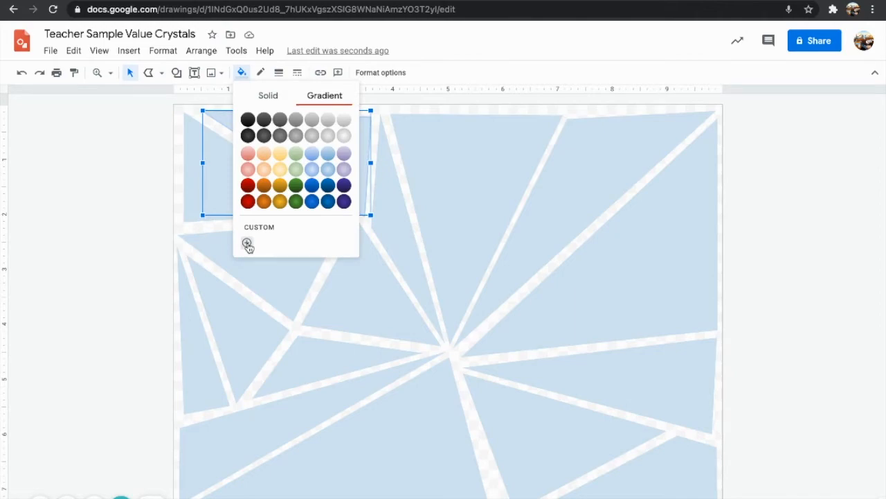
click(248, 243)
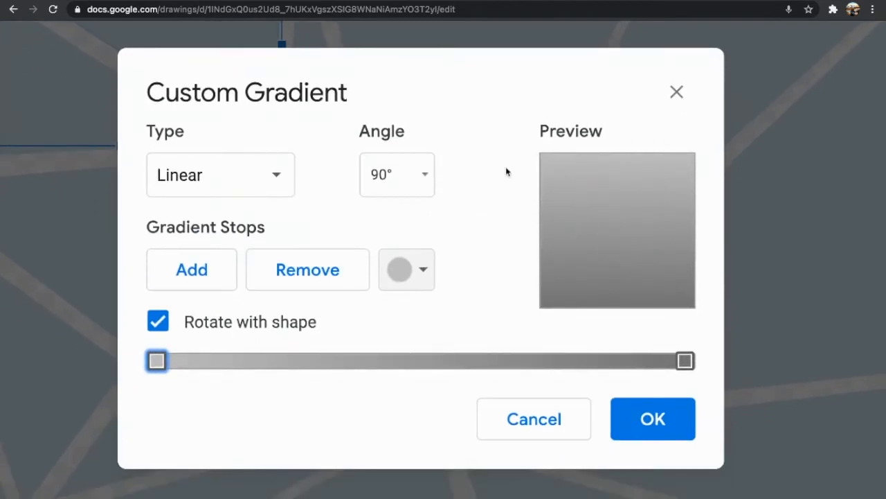
click(274, 177)
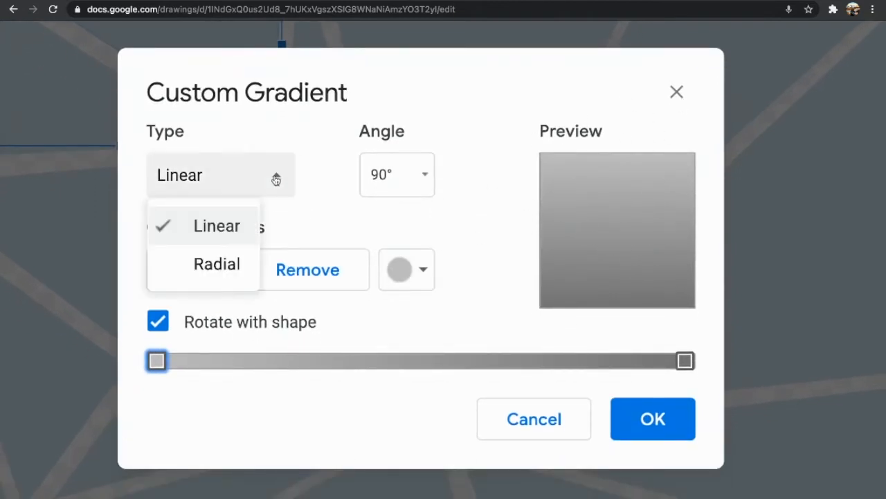
click(217, 264)
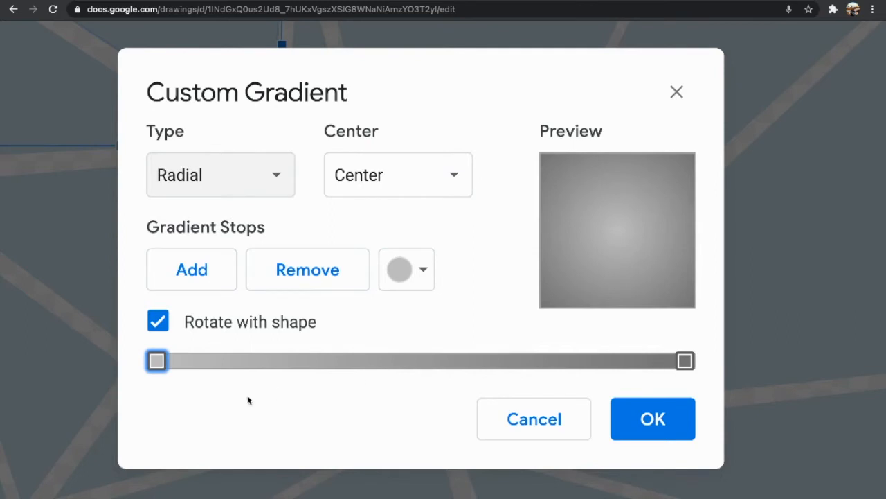
Add two gradient stops and space them at about one third and two thirds of the gradient bar
click(201, 275)
click(201, 275)
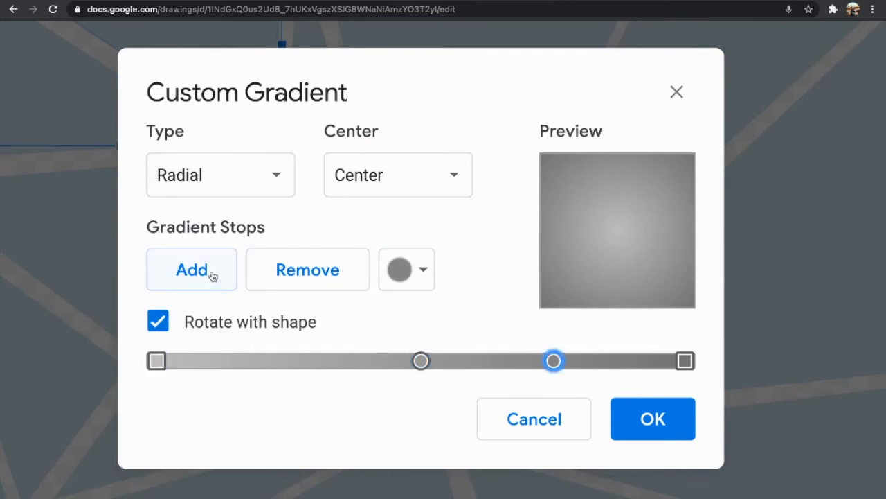
drag(418, 360, 311, 363)
drag(554, 360, 505, 360)
Set the first gradient stop's color to the palest magenta-pink
click(158, 361)
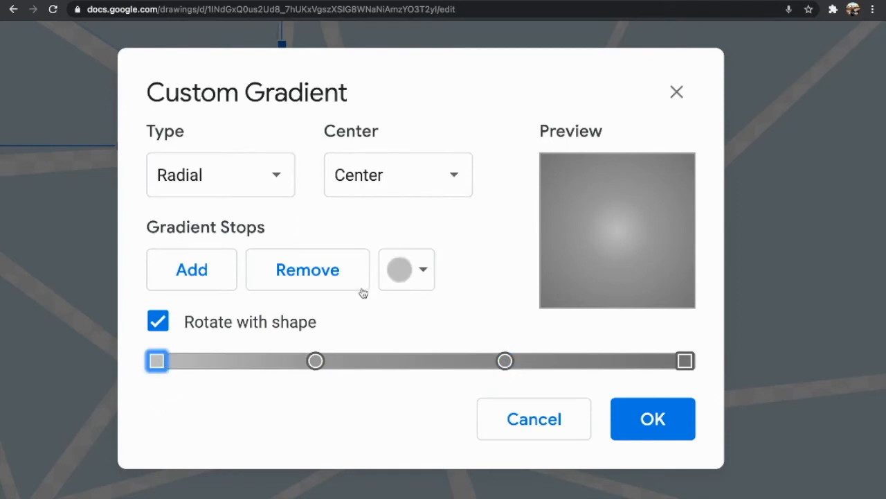
click(422, 269)
scroll(490, 350, down, 1)
scroll(490, 350, down, 1)
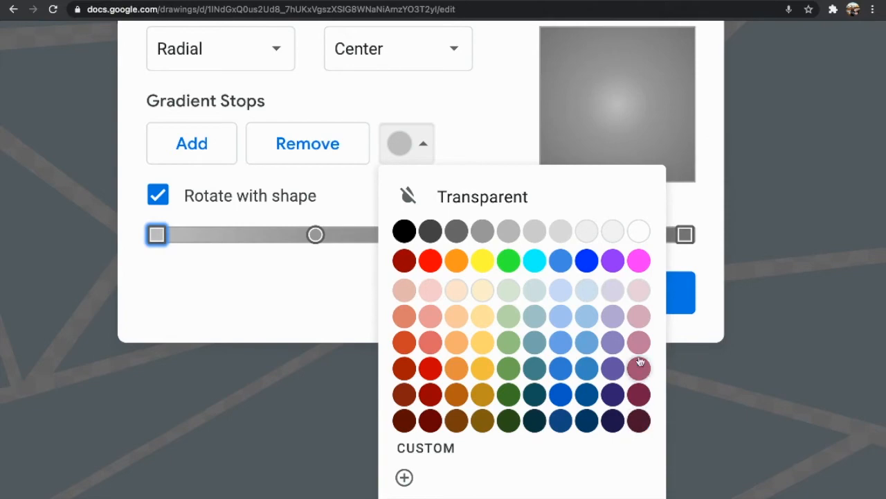
click(640, 295)
Color the second gradient stop a medium dusty pink and the third a dark magenta
click(320, 236)
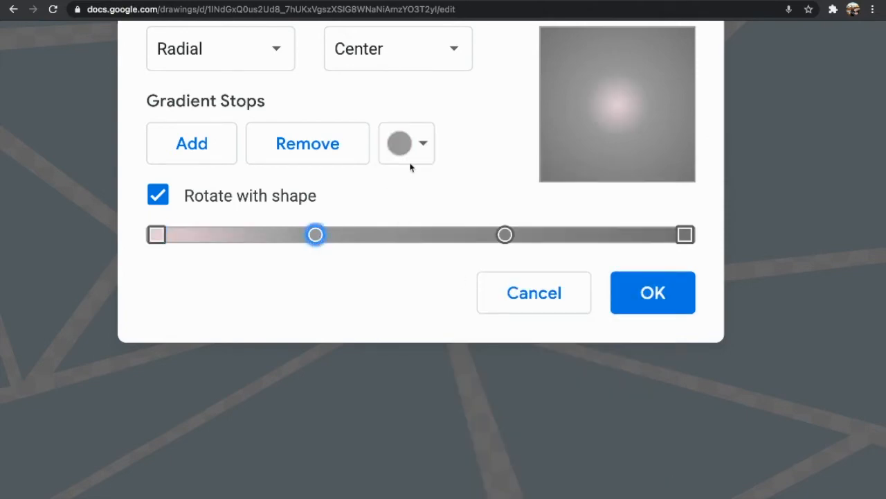
click(420, 147)
click(638, 342)
click(504, 234)
click(420, 146)
click(639, 394)
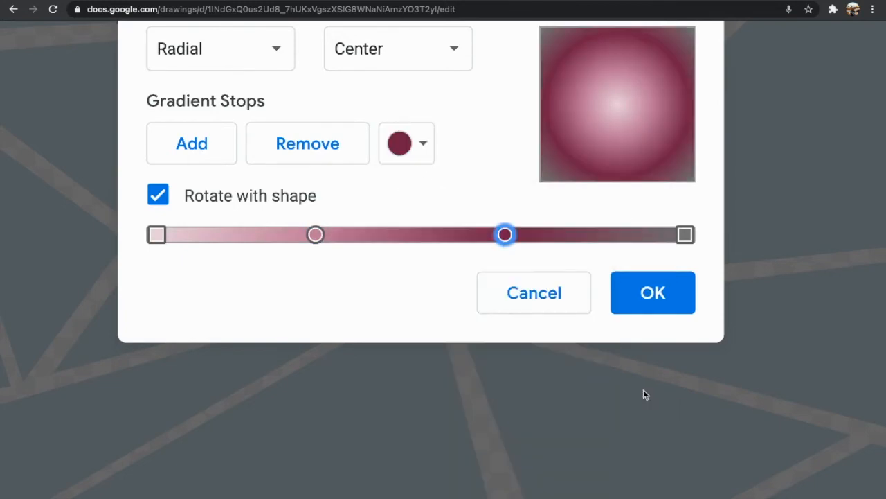
Color the end stop of the gradient the darkest magenta
click(684, 235)
click(423, 143)
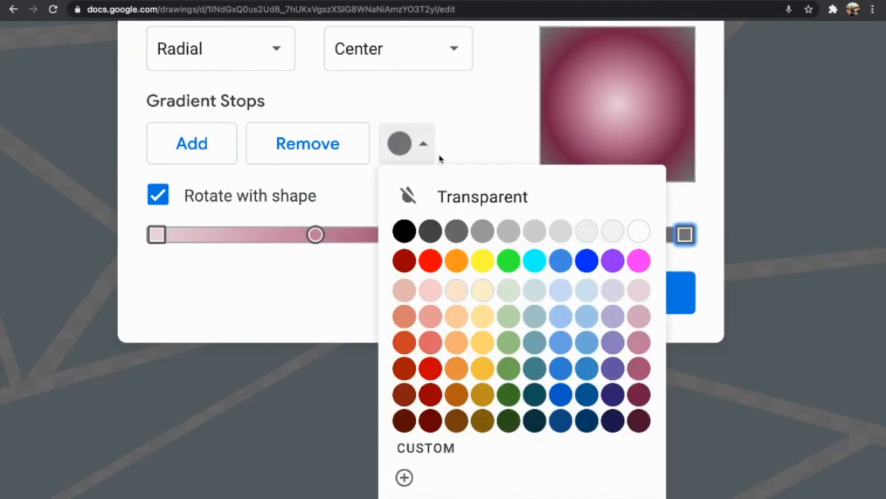
click(639, 420)
Move the dark magenta stop to about 20% and the dusty pink one to about 60%, and add a light pink stop at about 40%
drag(505, 234, 262, 234)
drag(315, 235, 469, 234)
click(214, 153)
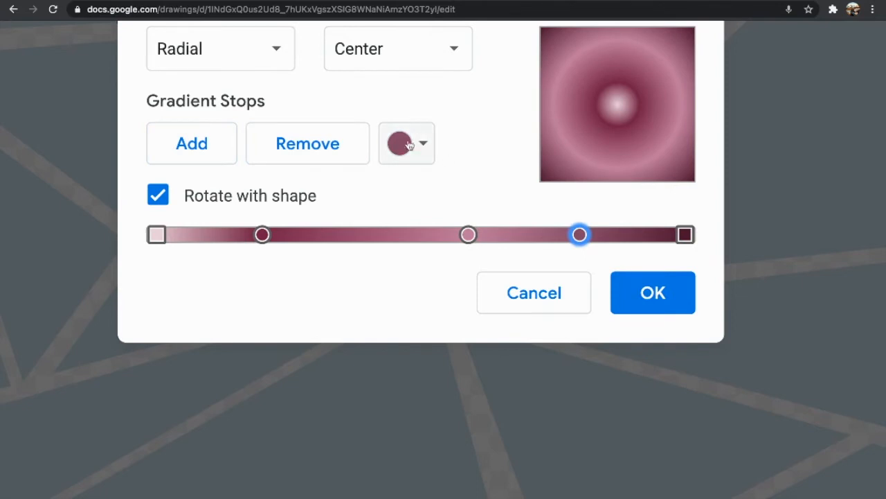
click(424, 143)
click(638, 316)
drag(579, 234, 368, 235)
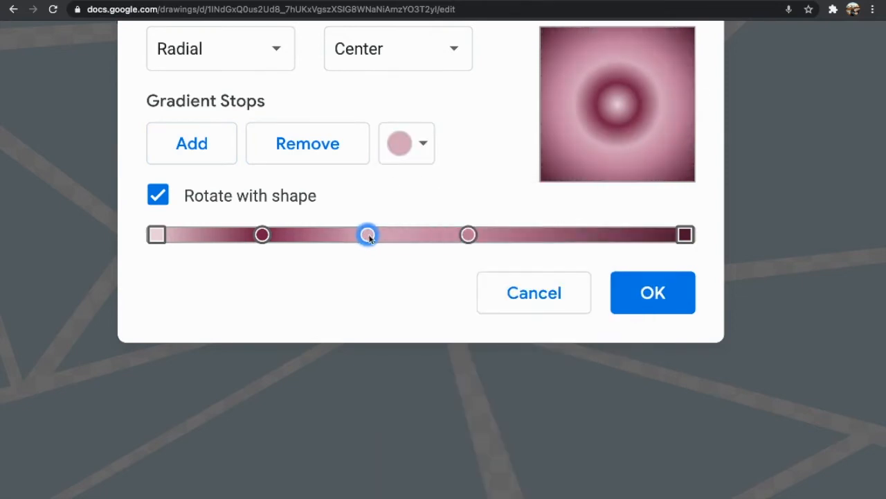
Reposition the dark magenta, dusty pink and light pink stops at about 25%, 50% and 75%, and apply the gradient to the triangle
mouse_move(468, 235)
mouse_down()
mouse_move(558, 235)
mouse_move(453, 235)
mouse_up()
drag(368, 235, 552, 242)
drag(264, 234, 372, 241)
drag(453, 235, 471, 237)
drag(367, 235, 294, 238)
drag(480, 234, 432, 235)
click(648, 288)
scroll(688, 237, down, 5)
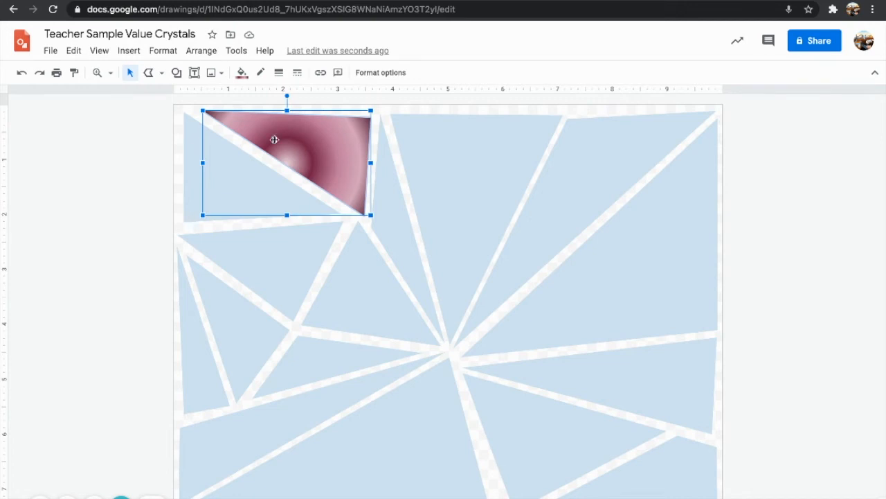
Reorder the triangle's radial gradient from light to dark, with light pink at about 10%, dusty pink at 38% and dark magenta at 76%
click(242, 74)
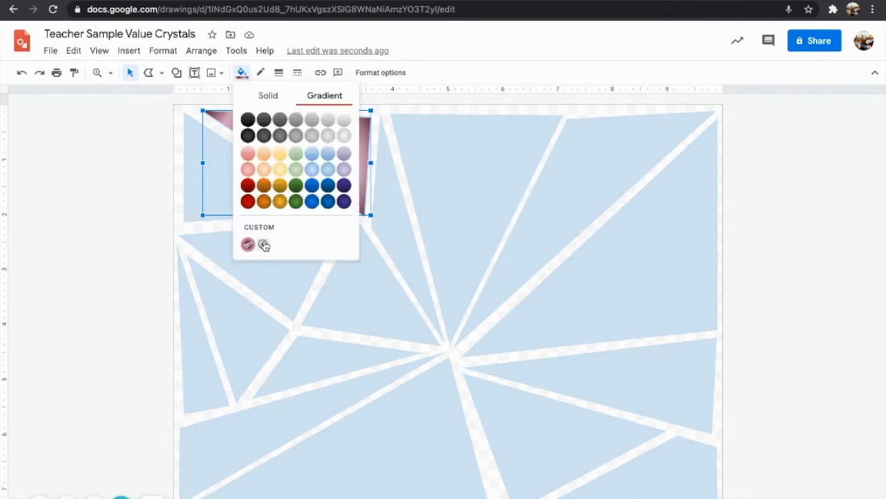
click(262, 243)
mouse_move(511, 326)
mouse_down()
mouse_move(318, 327)
mouse_move(542, 329)
mouse_move(516, 333)
mouse_up()
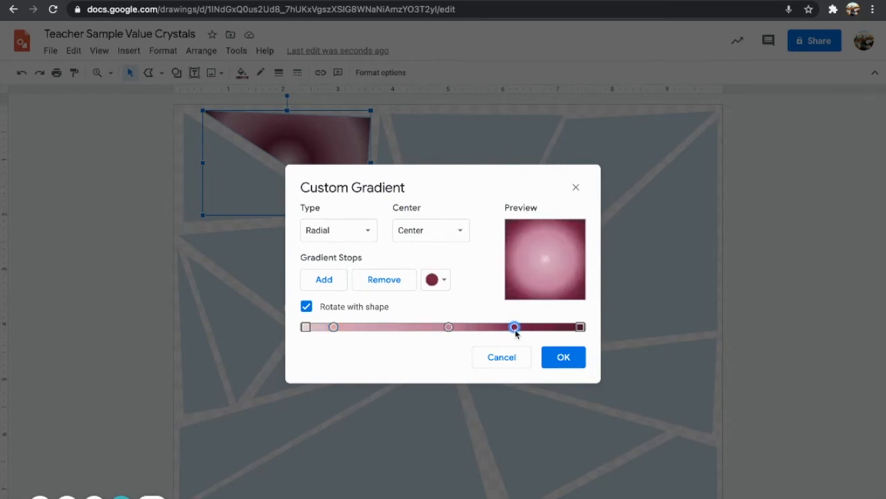
drag(449, 331, 410, 328)
click(564, 358)
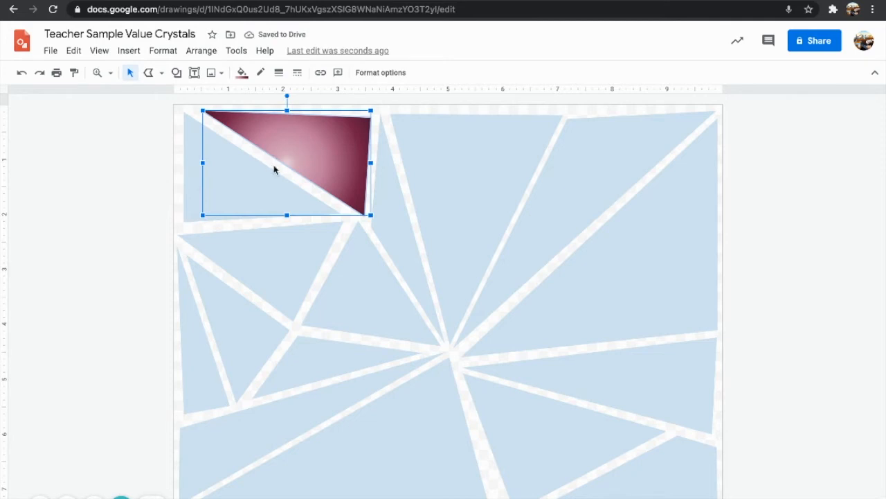
Fill two left-side triangles, the two upper-right polygons and the large bottom-center polygon together with the light-to-dark custom radial gradient
shift+click(301, 252)
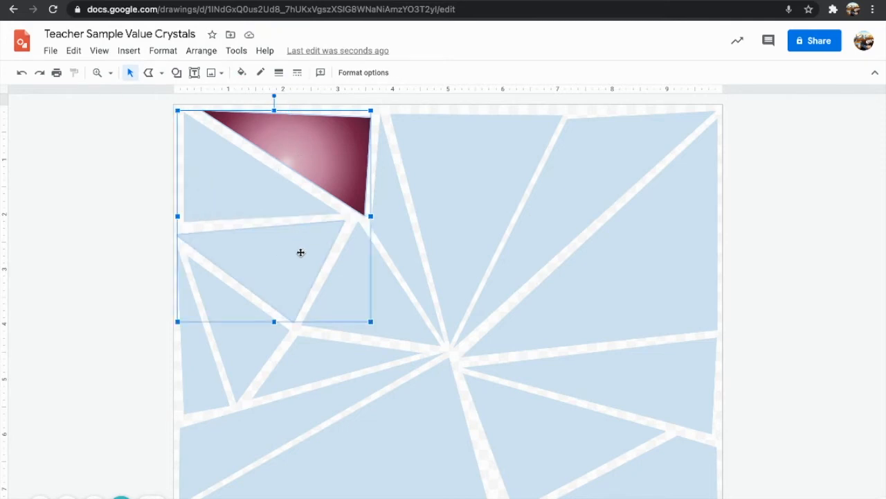
shift+click(319, 357)
shift+click(563, 292)
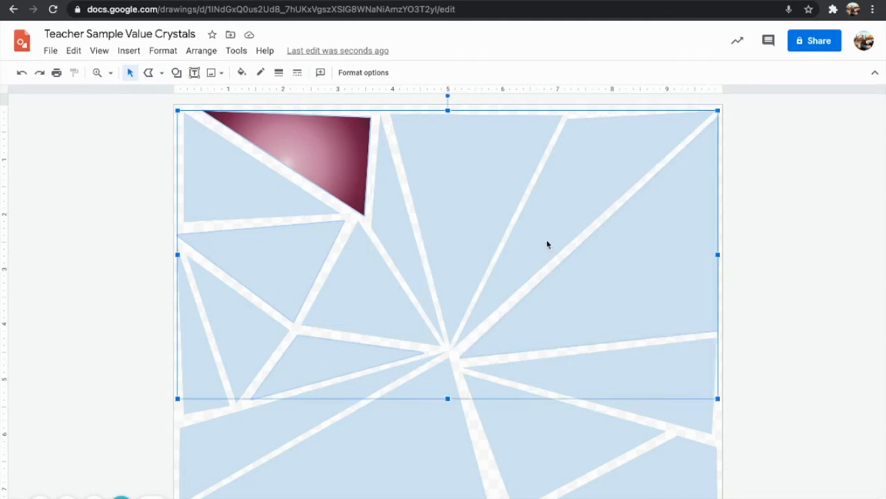
shift+click(425, 423)
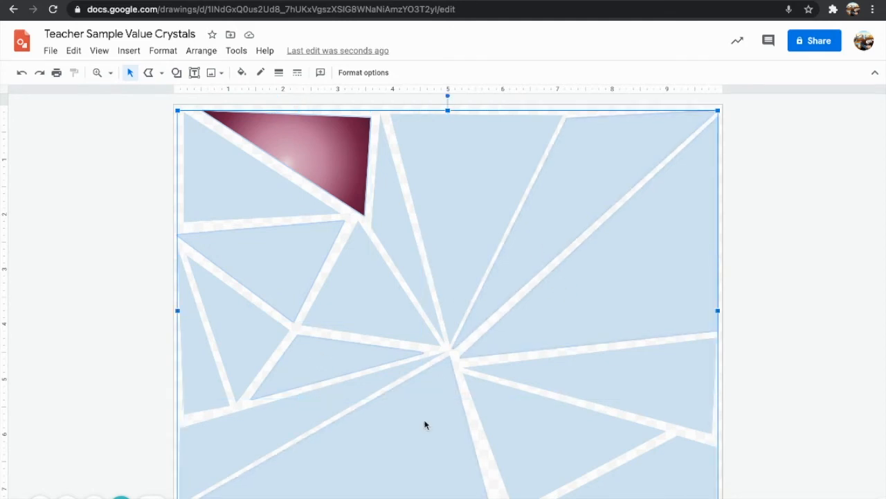
click(242, 73)
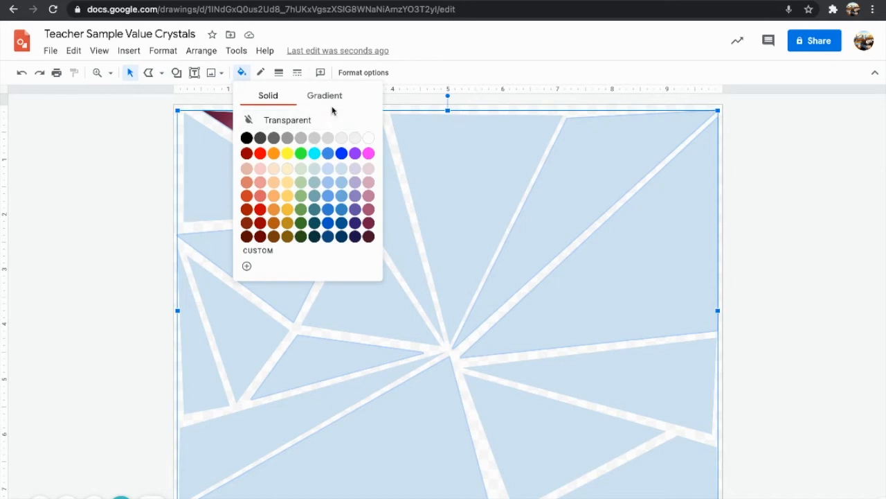
click(329, 96)
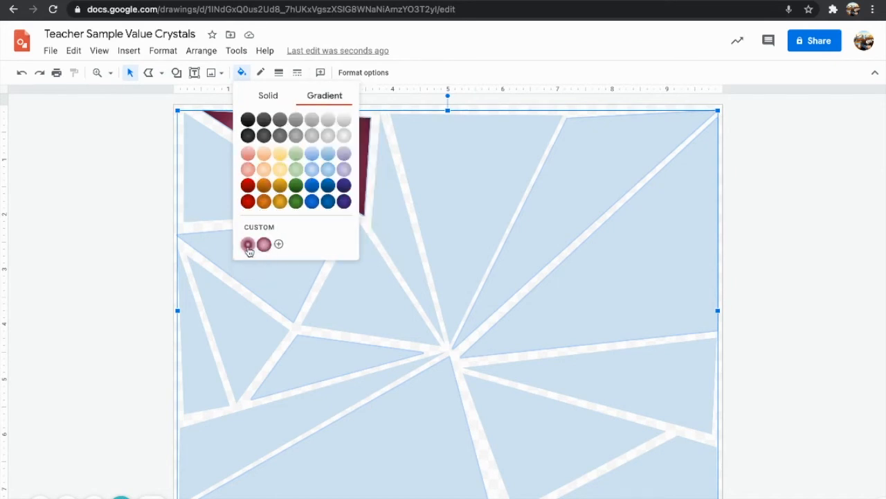
click(264, 244)
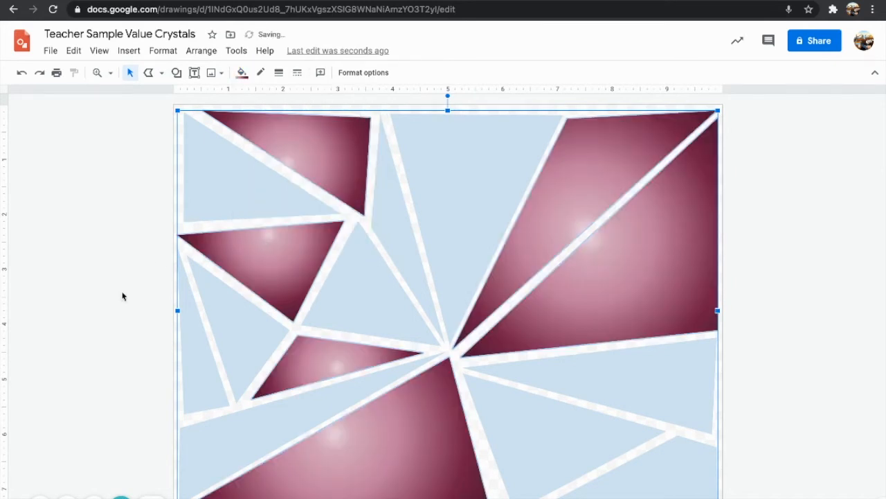
click(102, 325)
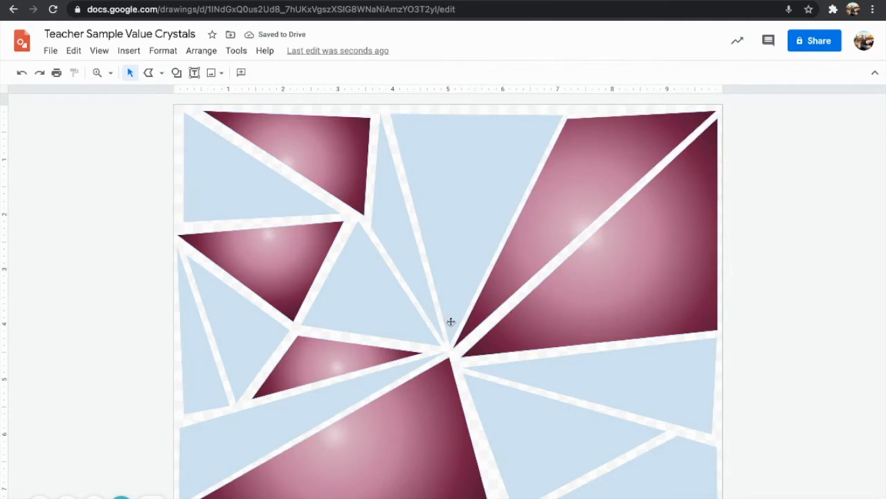
Fill the narrow polygon below the large right-hand one with the light-to-dark custom radial gradient
click(619, 369)
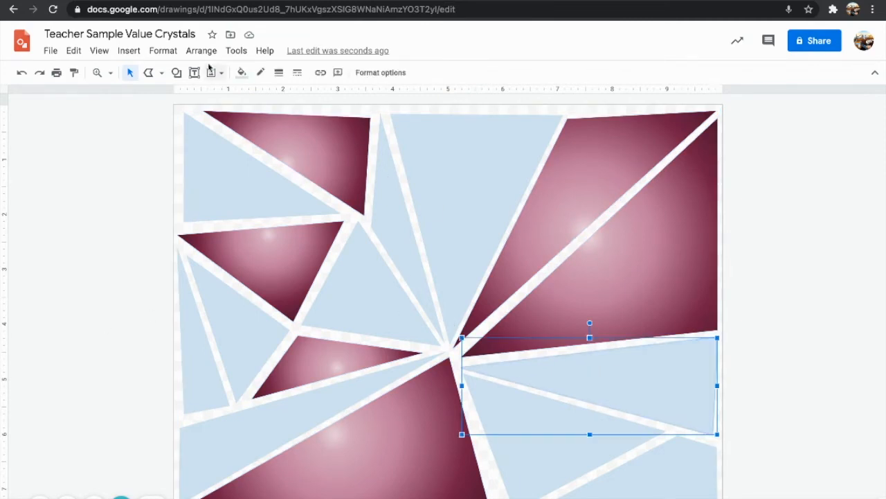
click(241, 72)
click(318, 101)
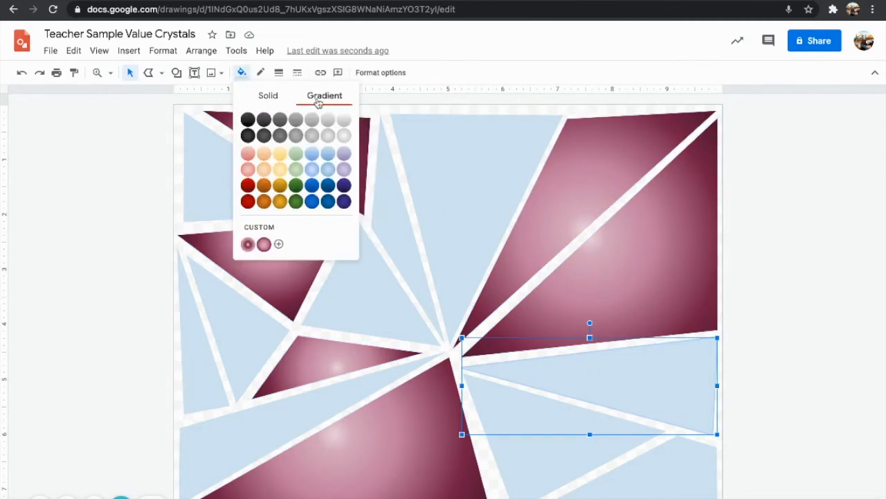
click(263, 245)
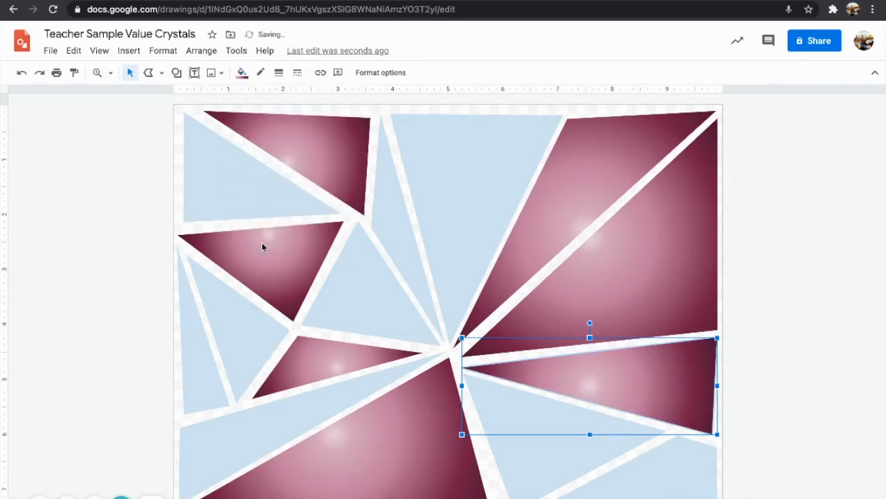
Change that narrow right-hand polygon's gradient to Linear with a 135° angle
click(241, 72)
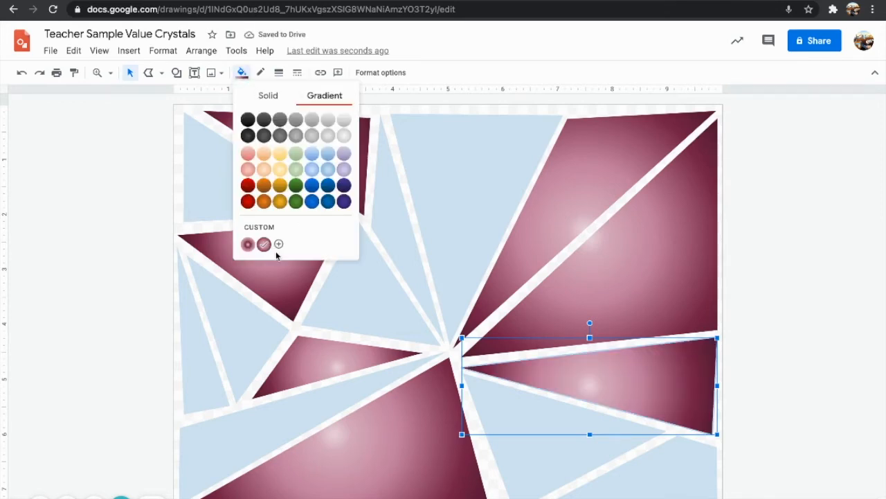
click(279, 244)
click(365, 232)
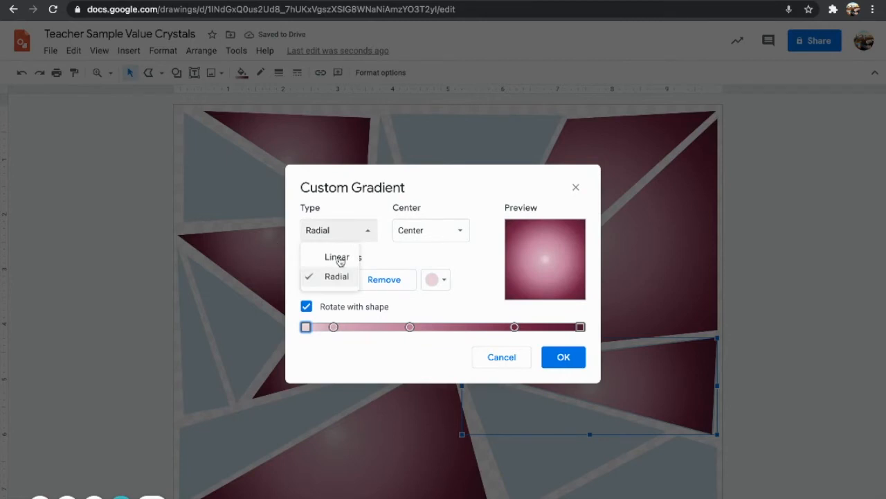
click(338, 260)
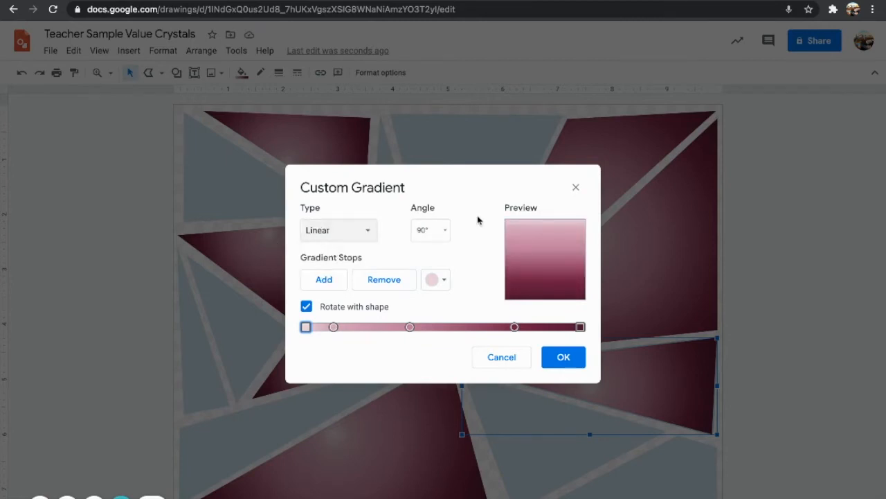
click(444, 230)
click(445, 317)
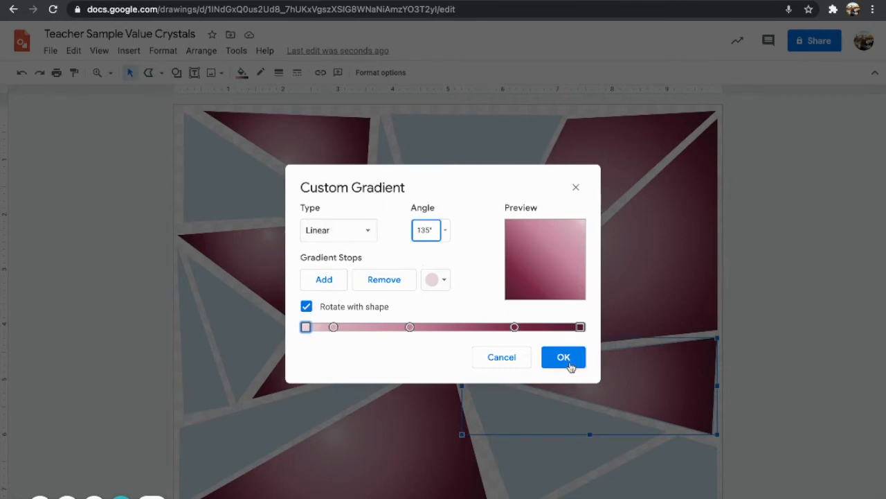
click(571, 364)
Fill the triangle just below the narrow right-hand polygon with the same magenta linear gradient at a 225° angle
click(545, 475)
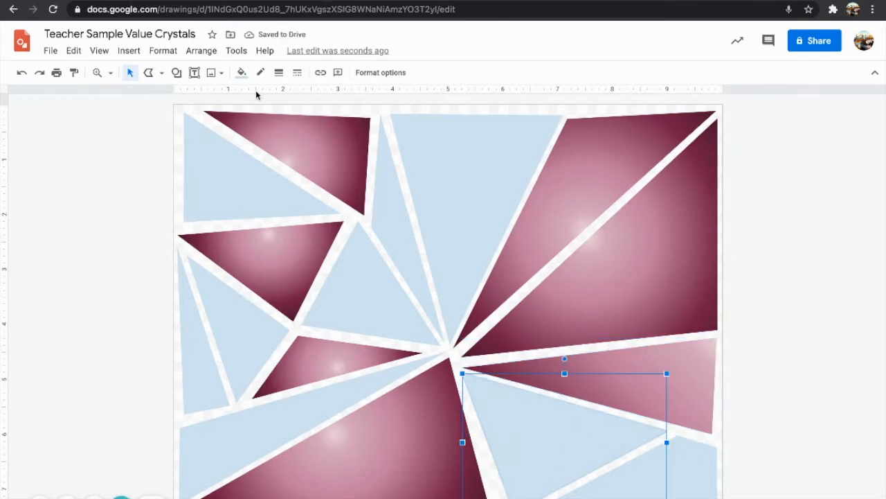
click(242, 72)
click(313, 99)
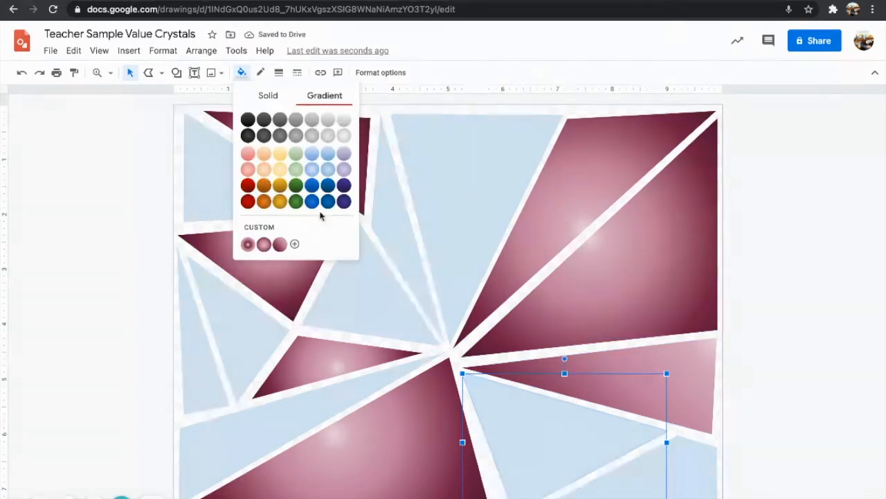
click(242, 72)
click(295, 242)
click(443, 229)
click(450, 353)
click(567, 357)
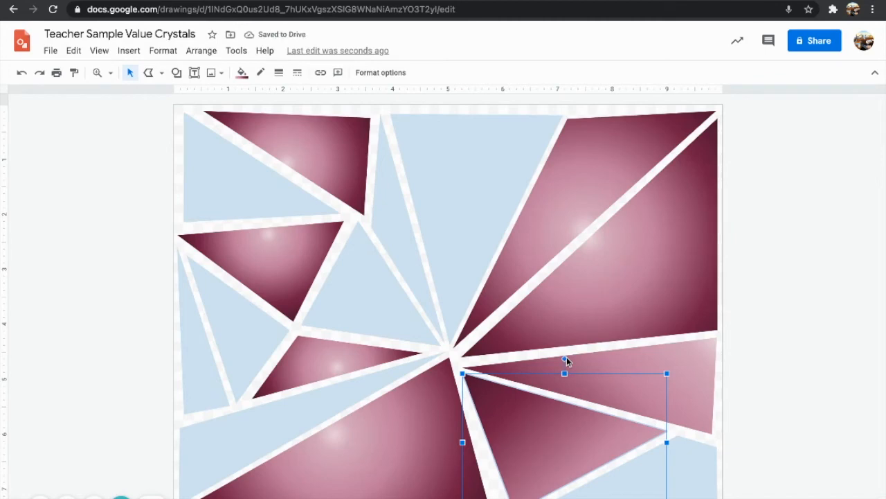
Fill the lower-right corner polygon with the saved 225° linear gradient
click(677, 481)
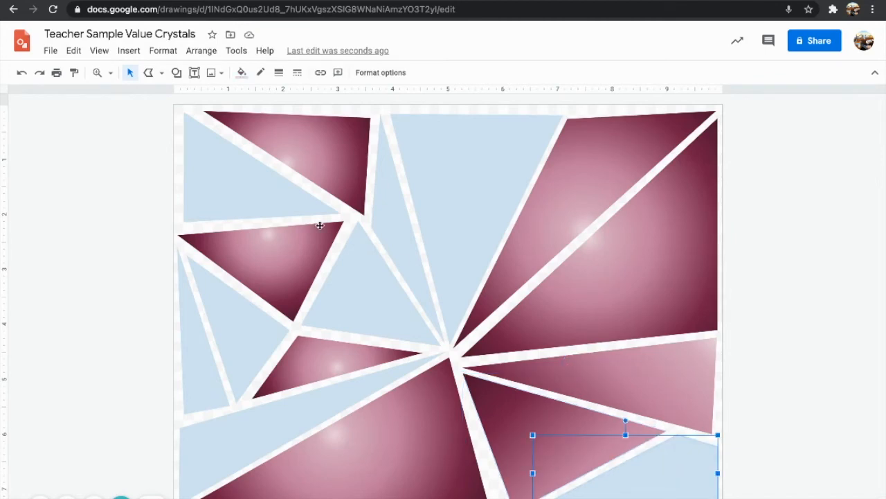
click(245, 77)
click(328, 98)
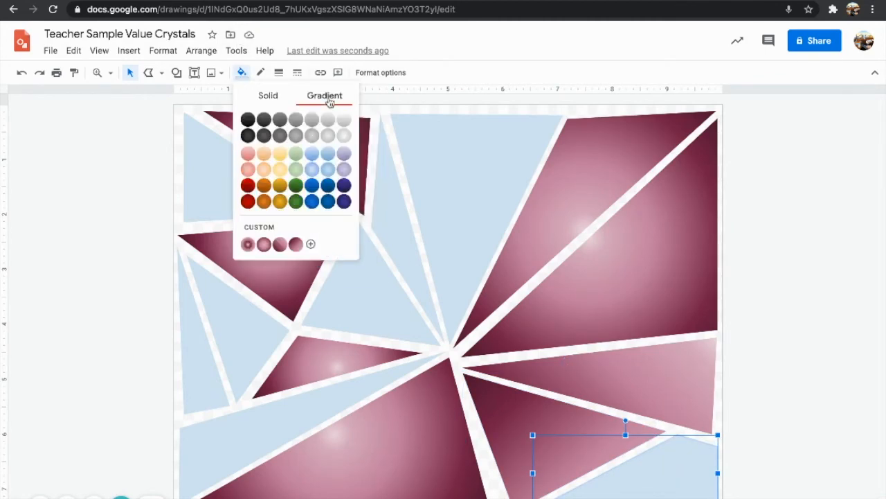
click(311, 245)
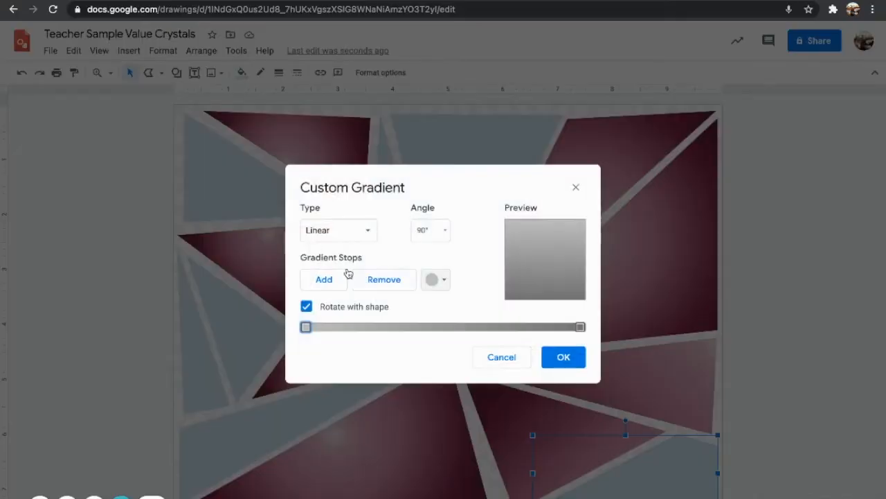
click(498, 357)
click(248, 73)
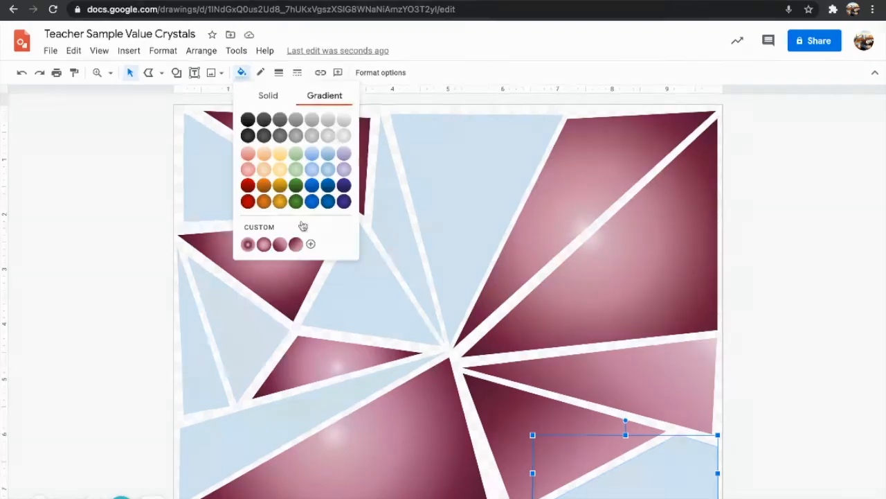
click(295, 244)
Set the lower-right corner polygon's linear gradient angle to 270°
click(246, 74)
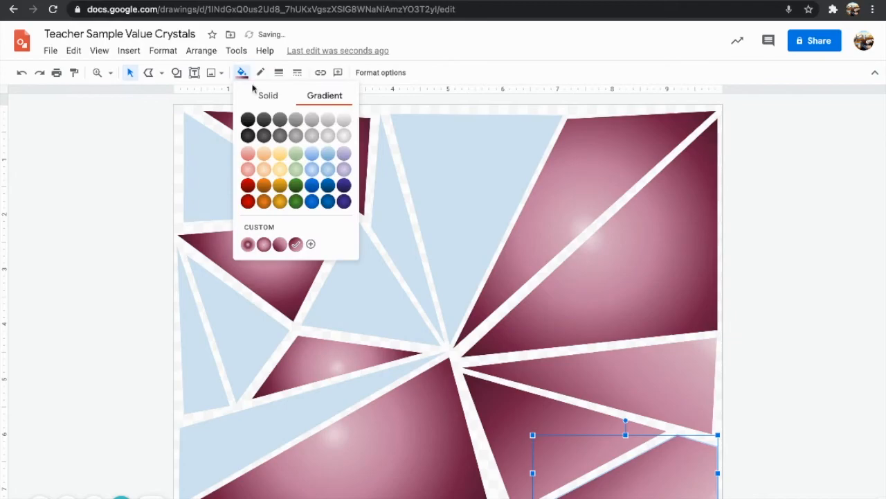
click(311, 244)
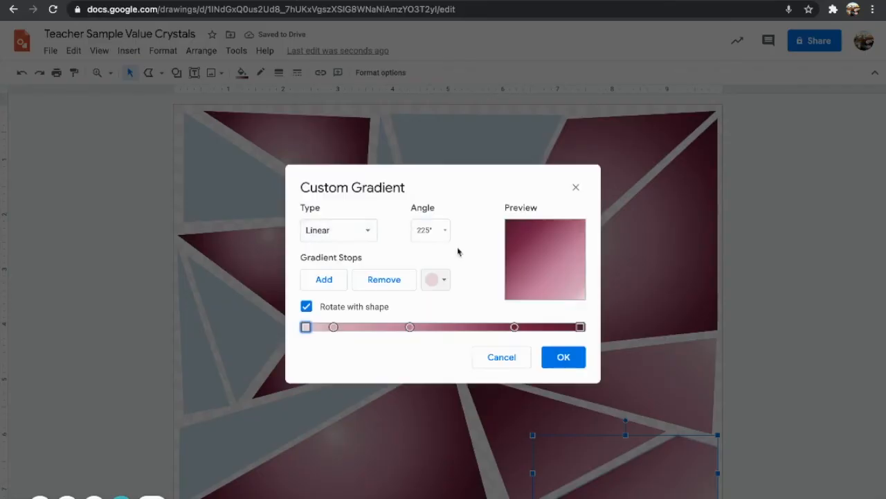
click(431, 230)
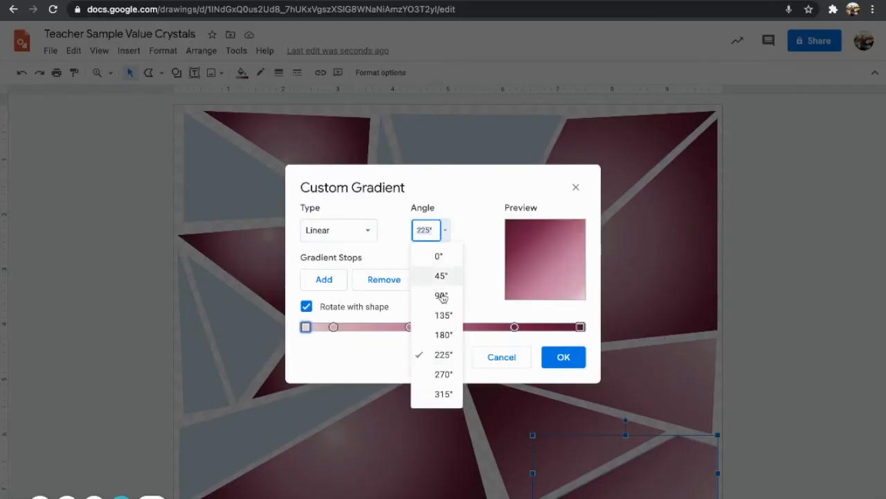
click(437, 372)
click(561, 358)
Fill the long, narrow polygon in the lower-left area with the saved 225° linear gradient
click(278, 415)
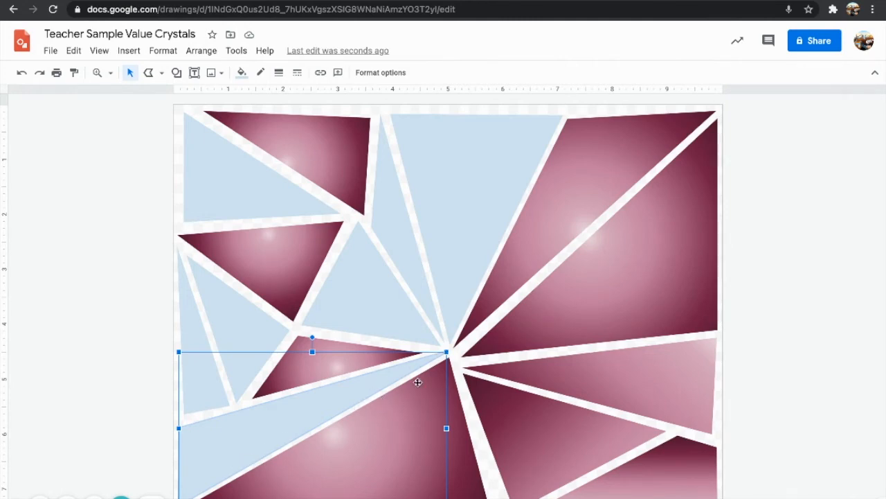
click(242, 72)
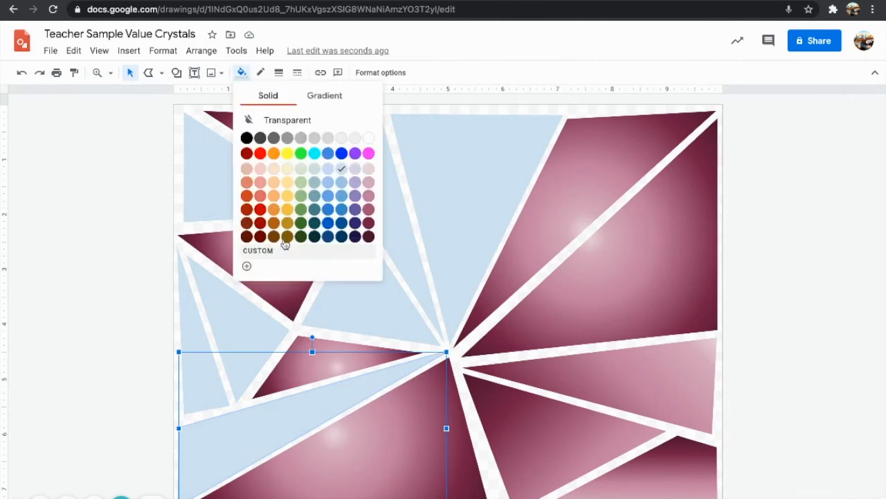
click(325, 98)
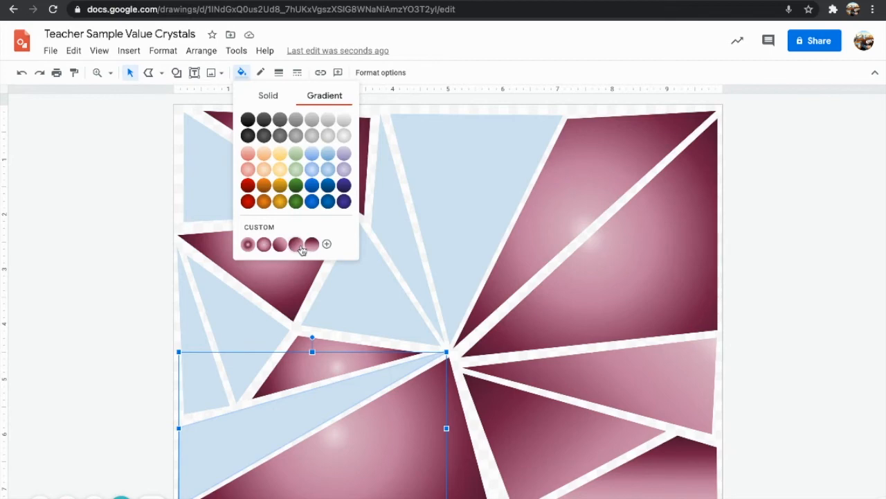
click(296, 244)
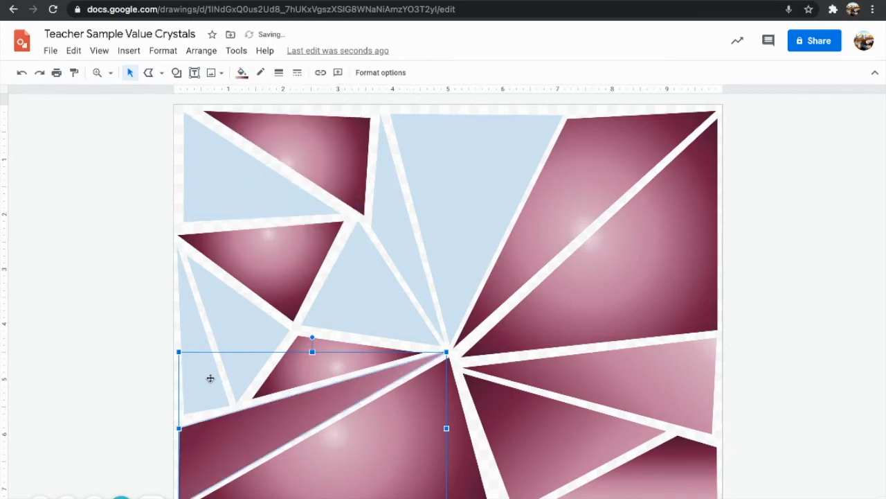
Fill the triangle in the drawing's upper-left corner with the saved 270° magenta linear gradient
click(219, 381)
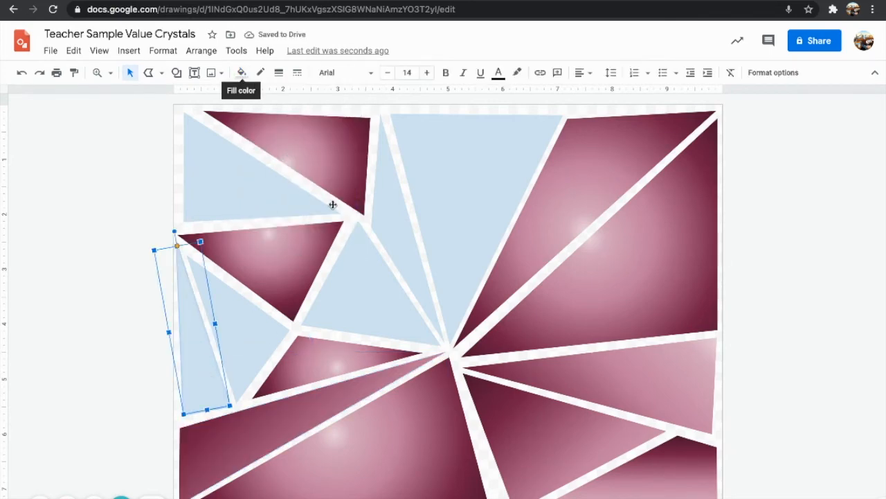
click(243, 179)
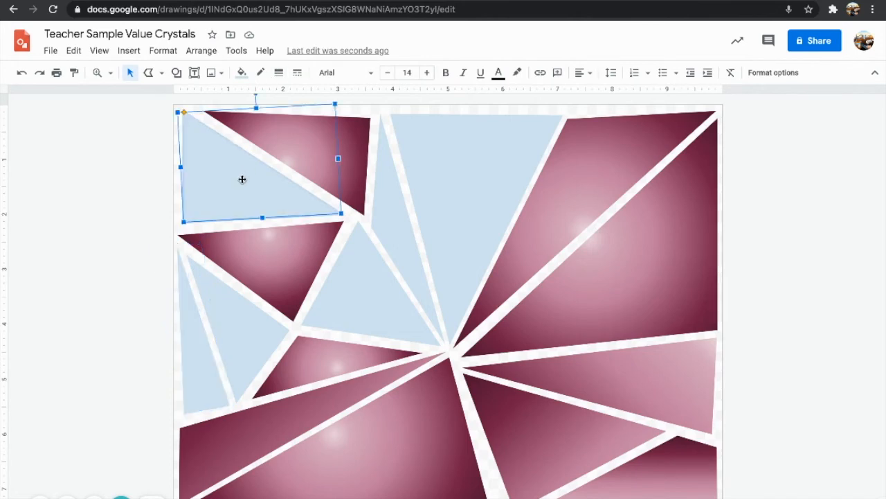
click(242, 72)
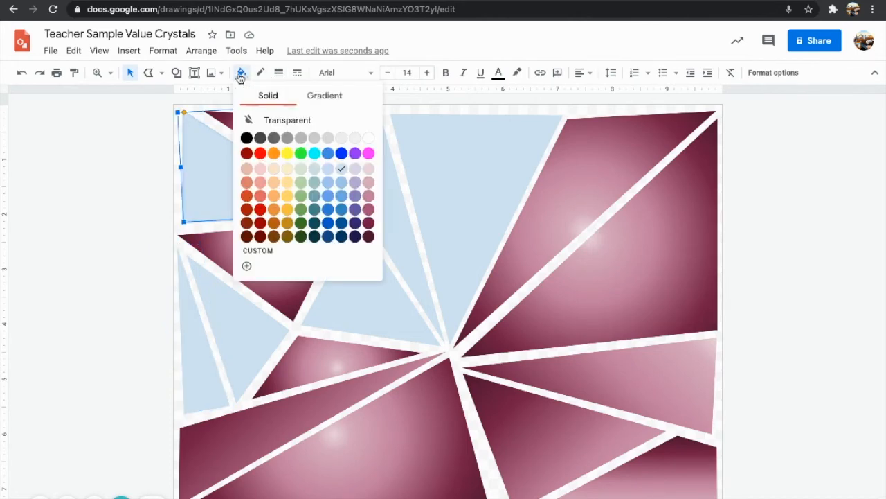
click(323, 100)
click(313, 246)
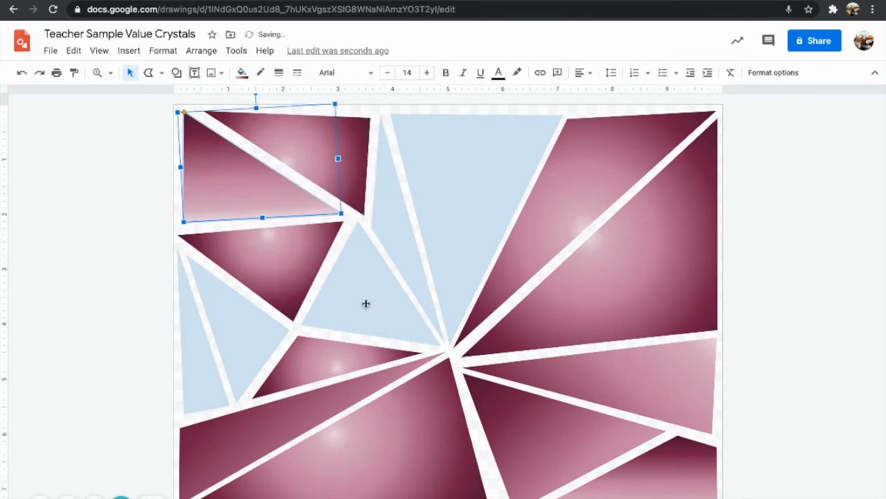
Fill the blue triangle just left of the central meeting point with the third saved custom gradient, a magenta linear one
click(365, 302)
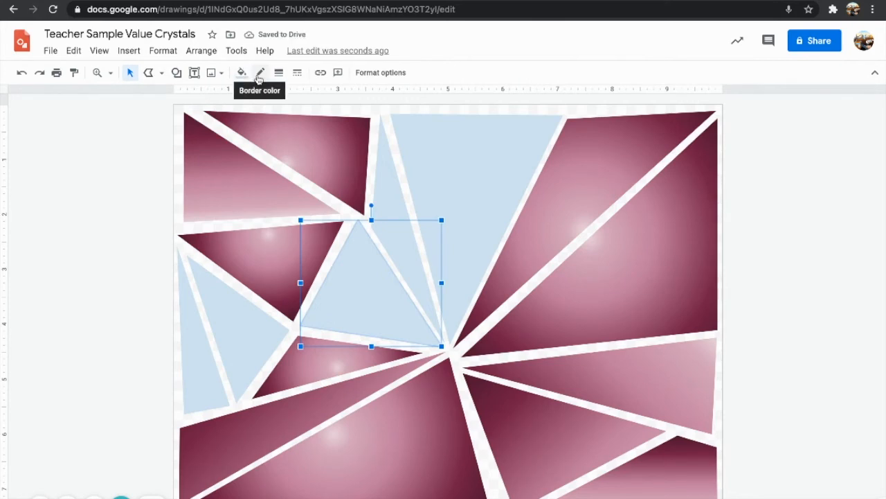
click(240, 74)
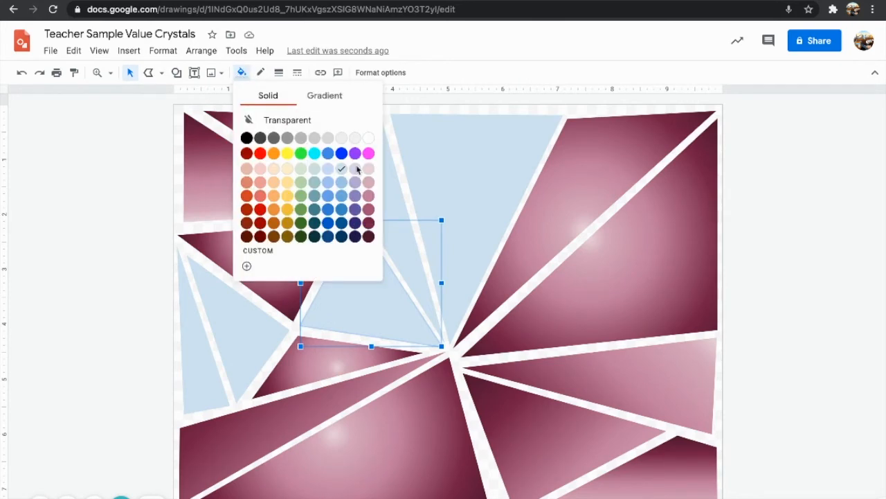
click(315, 95)
click(281, 246)
Fill the narrow sliver polygon left of the large top-centre triangle with the second saved custom gradient, a magenta radial one
click(398, 200)
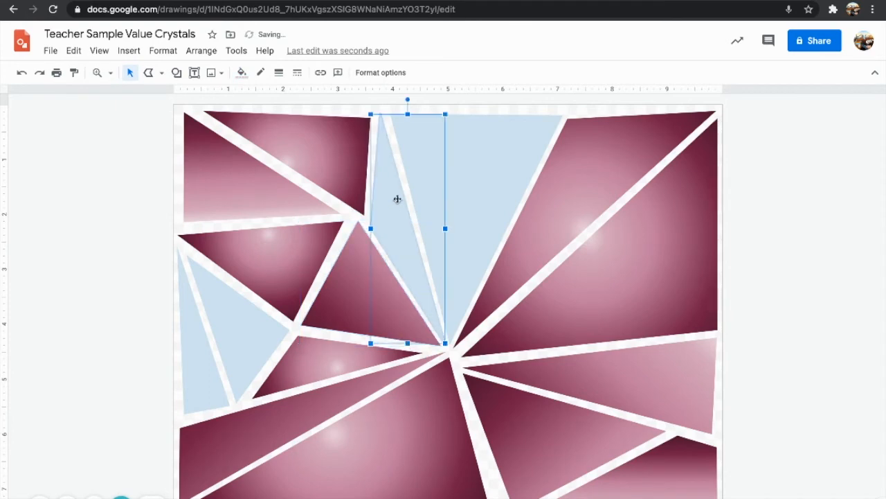
click(243, 74)
click(327, 103)
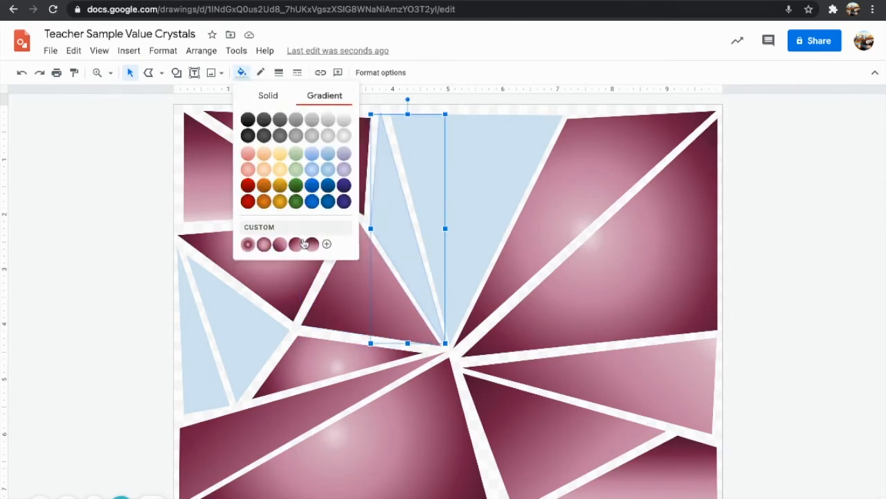
click(268, 244)
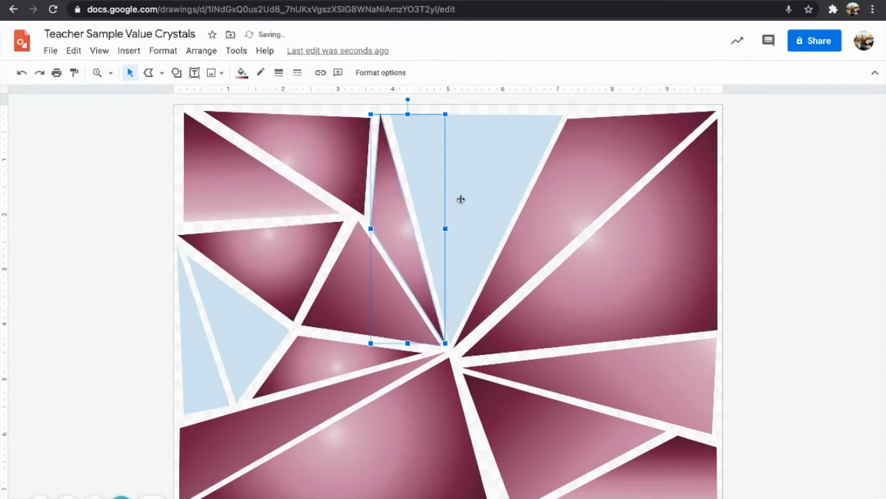
Fill the large top-centre triangle with the saved 270° magenta linear gradient
click(454, 200)
click(241, 73)
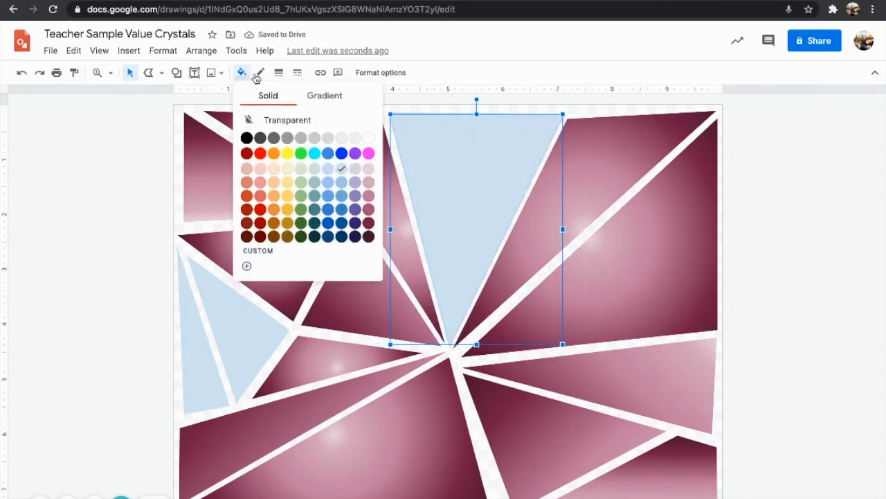
click(325, 96)
click(327, 243)
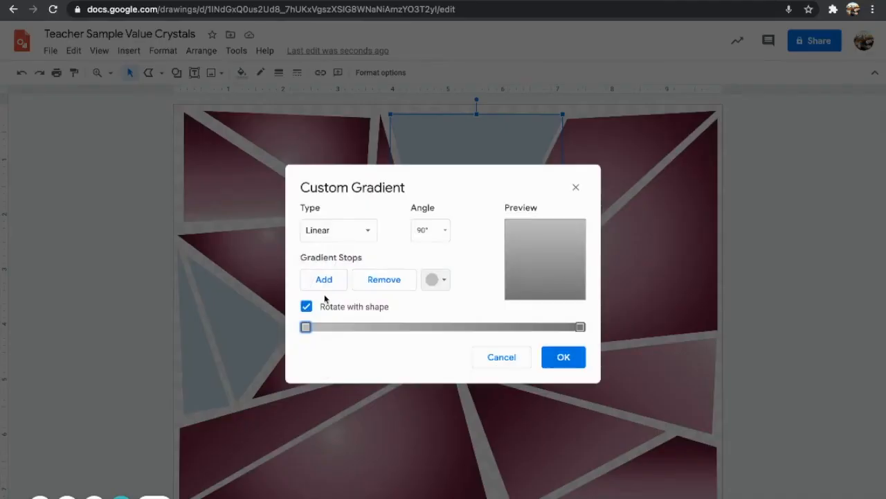
click(502, 357)
click(242, 72)
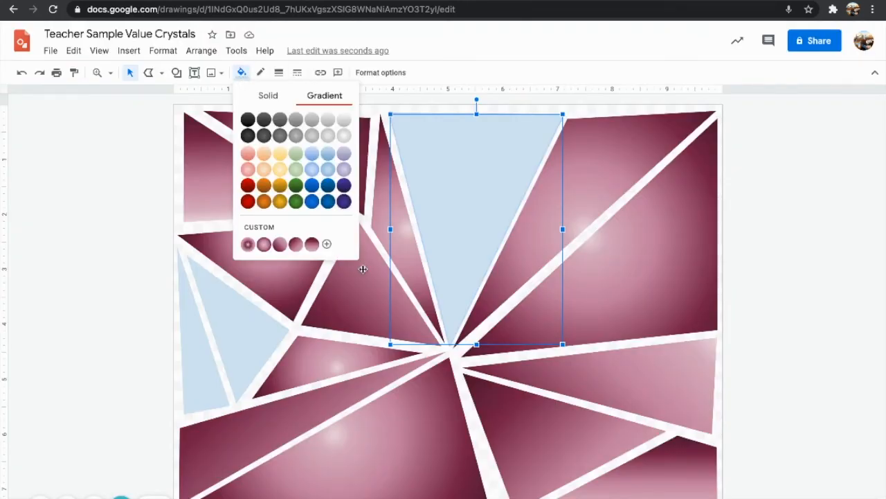
click(319, 246)
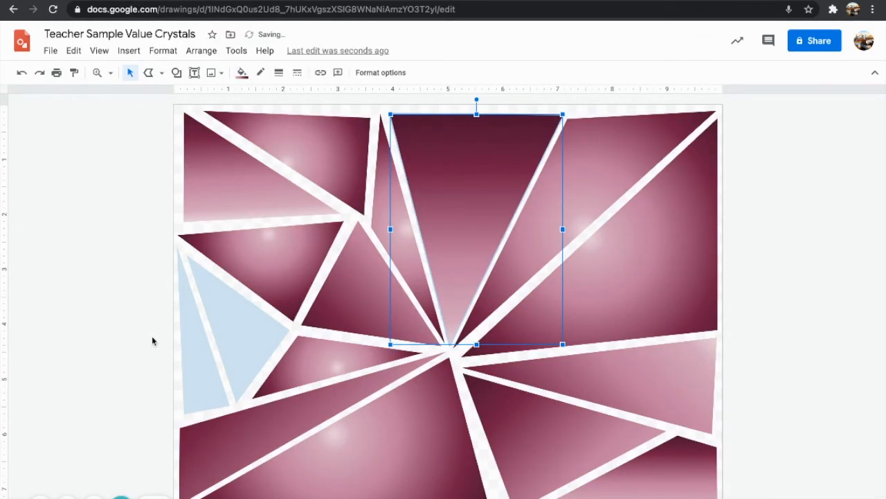
Fill the wider of the two remaining blue triangles near the left edge with the saved 225° linear gradient
click(216, 325)
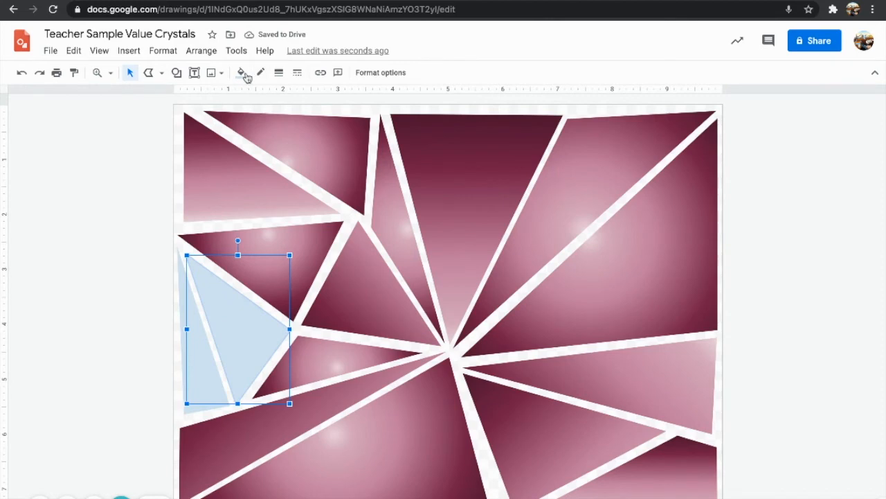
click(243, 73)
click(323, 96)
click(296, 244)
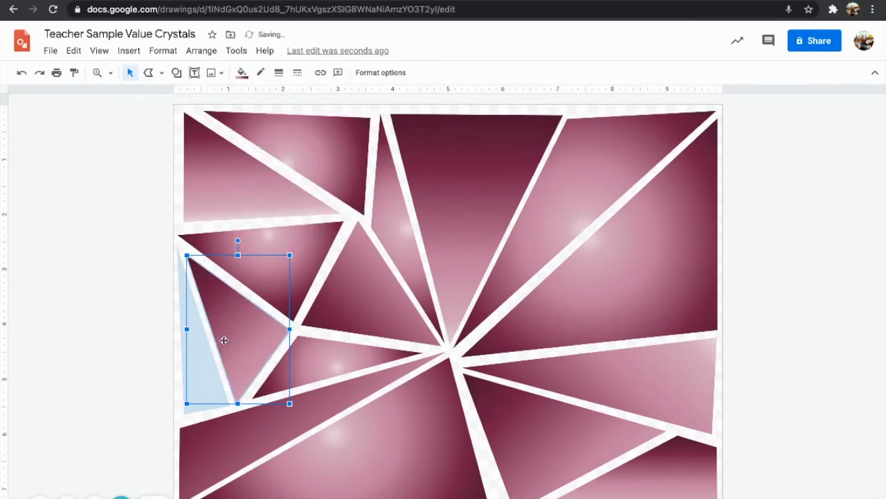
Fill the last blue triangle, the narrow one along the left edge, with the saved 270° linear gradient
click(193, 407)
click(242, 73)
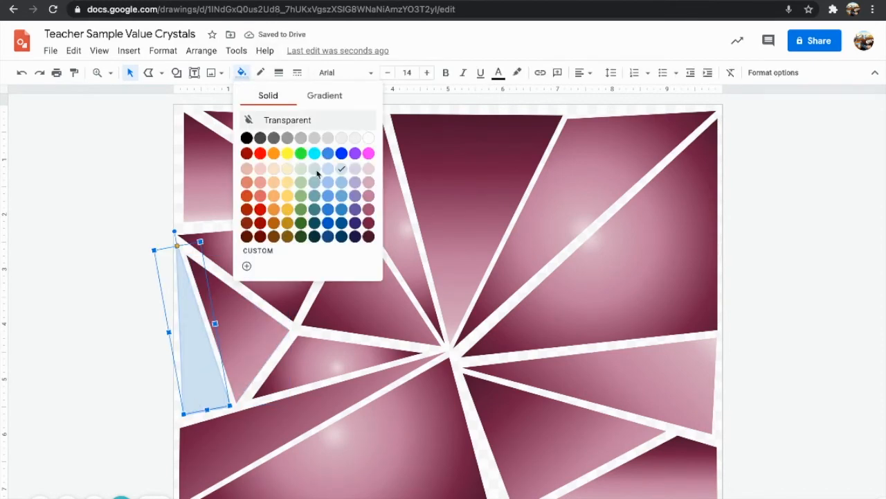
click(323, 101)
click(314, 246)
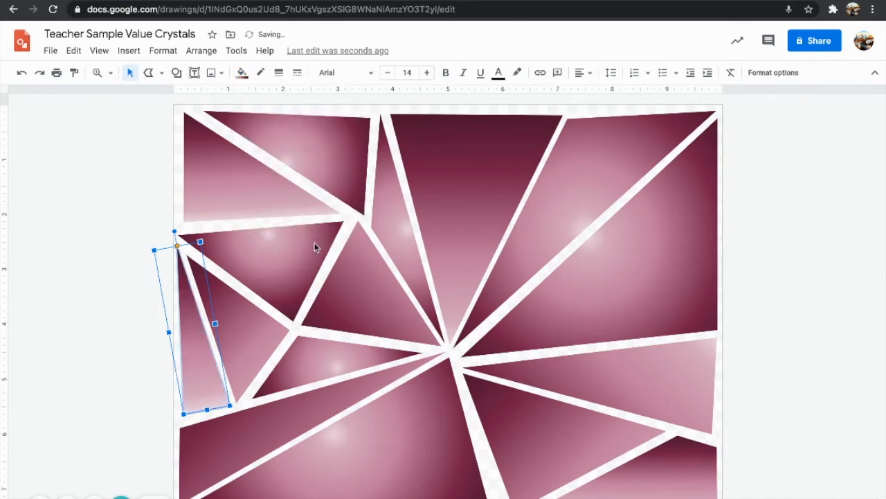
click(242, 73)
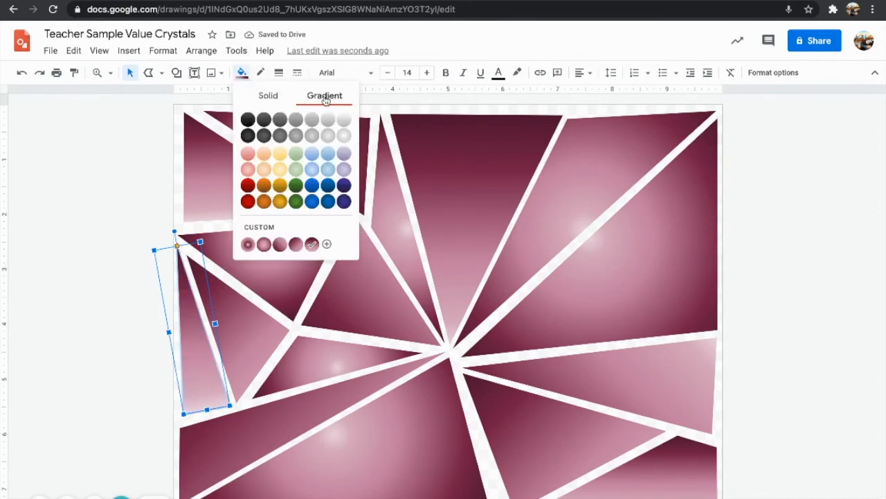
click(314, 244)
Set the narrow left-edge triangle's linear gradient angle to 315° and deselect the shape
click(242, 74)
click(327, 245)
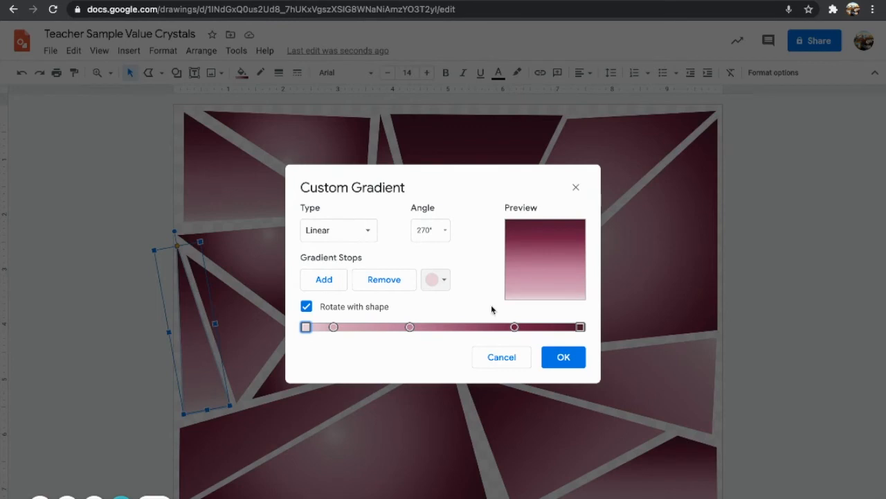
click(443, 232)
click(441, 395)
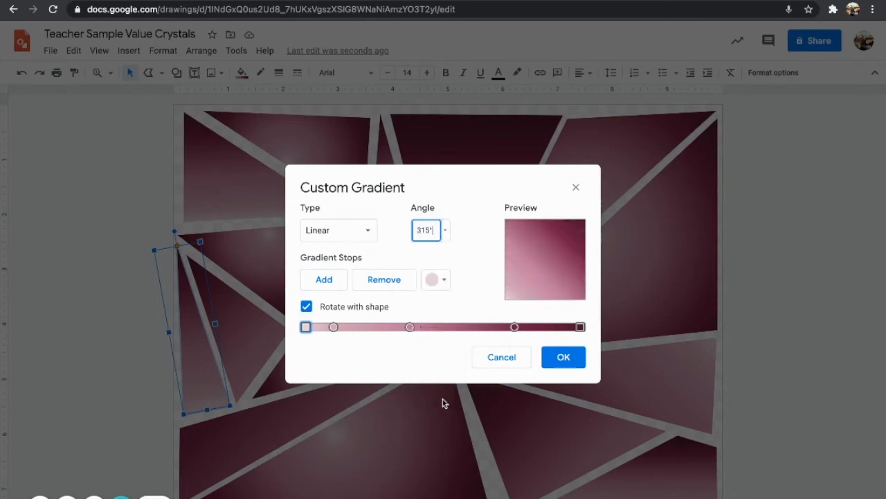
click(562, 356)
click(112, 405)
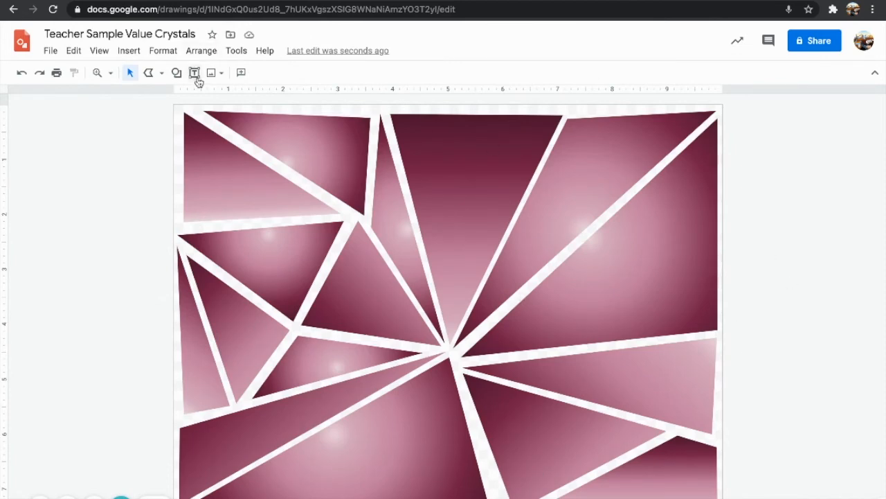
Select all the polygons and give them a pale magenta border color
mouse_move(750, 104)
mouse_down()
mouse_move(293, 316)
mouse_move(81, 497)
mouse_move(176, 486)
mouse_move(162, 490)
mouse_up()
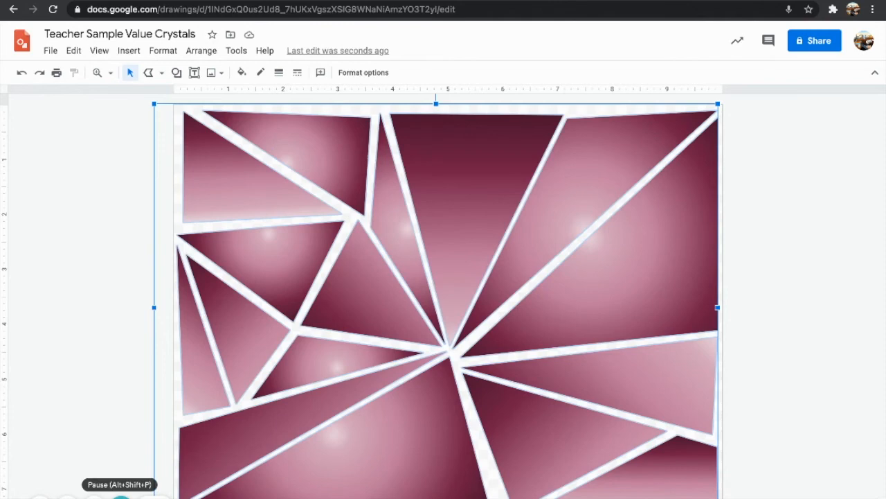
click(260, 72)
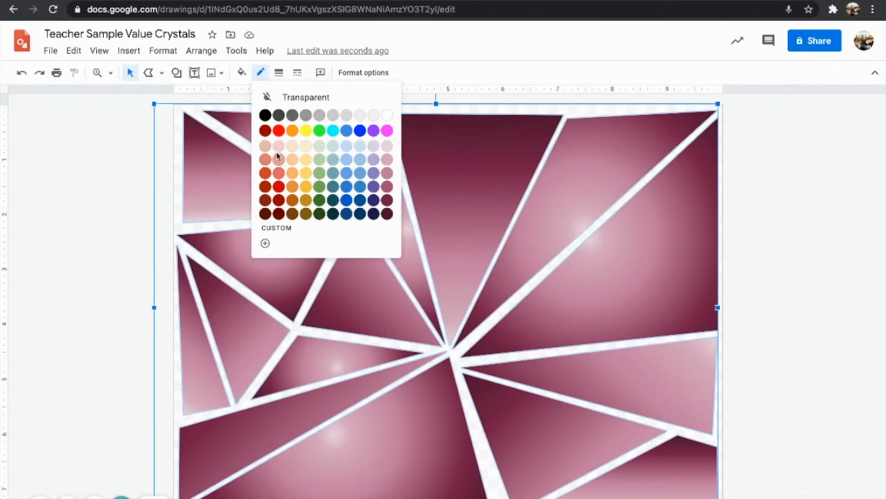
click(389, 148)
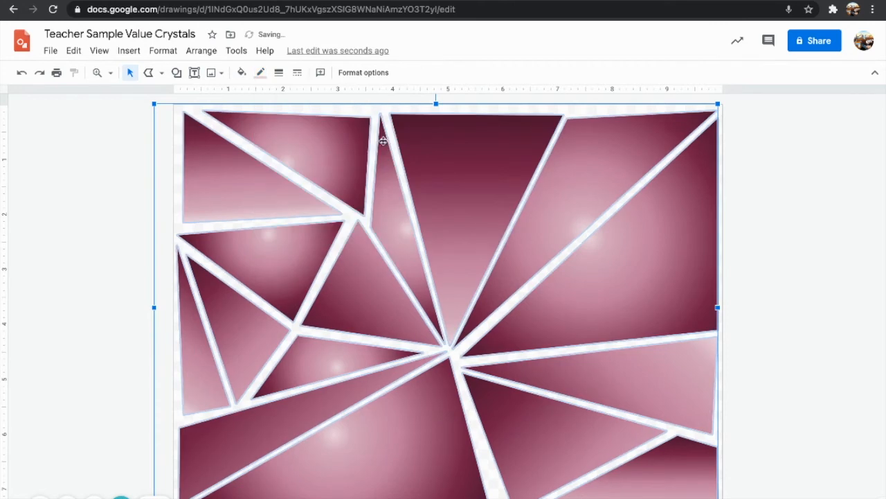
Try border weights of 2px, 3px and 12px on all the selected polygons
click(279, 72)
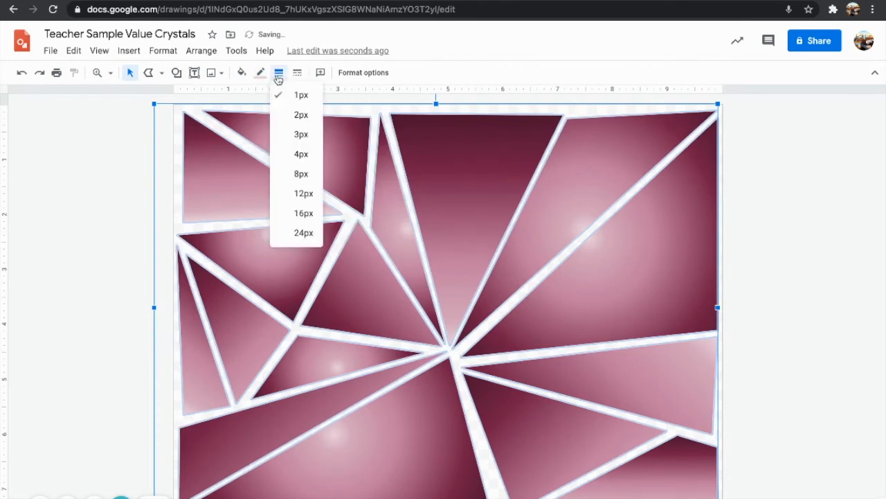
click(299, 116)
click(261, 72)
click(278, 75)
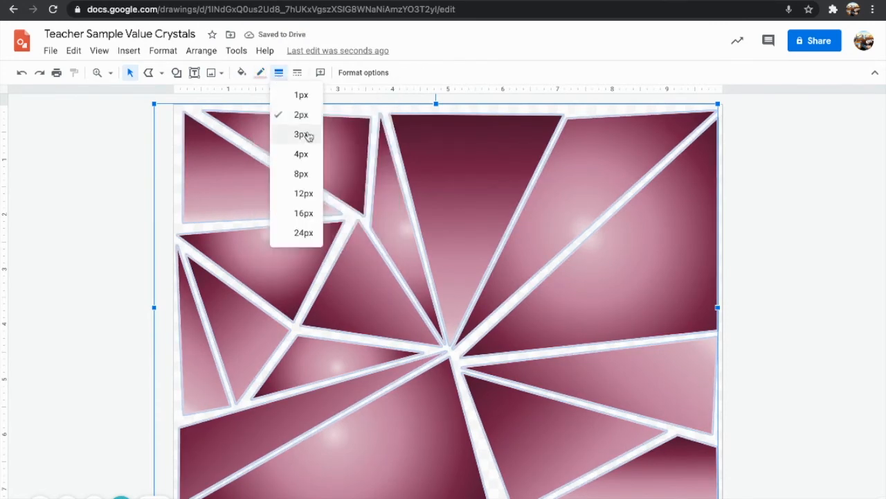
click(302, 135)
click(279, 76)
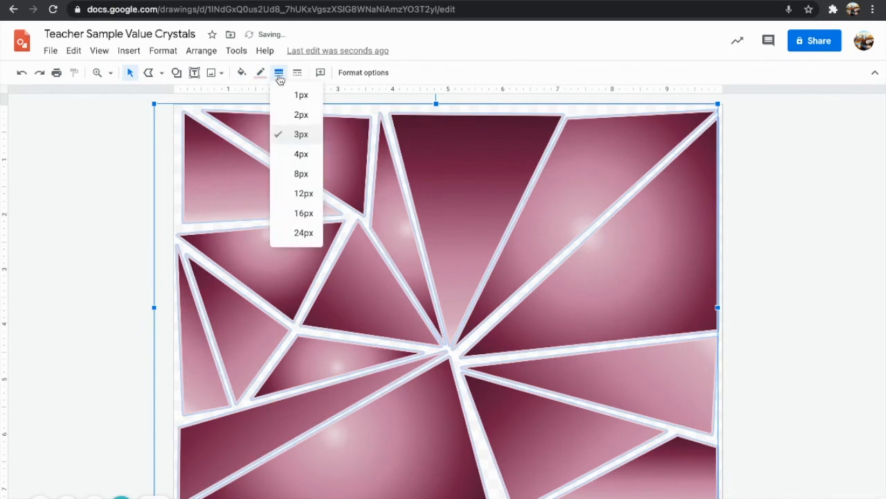
click(299, 143)
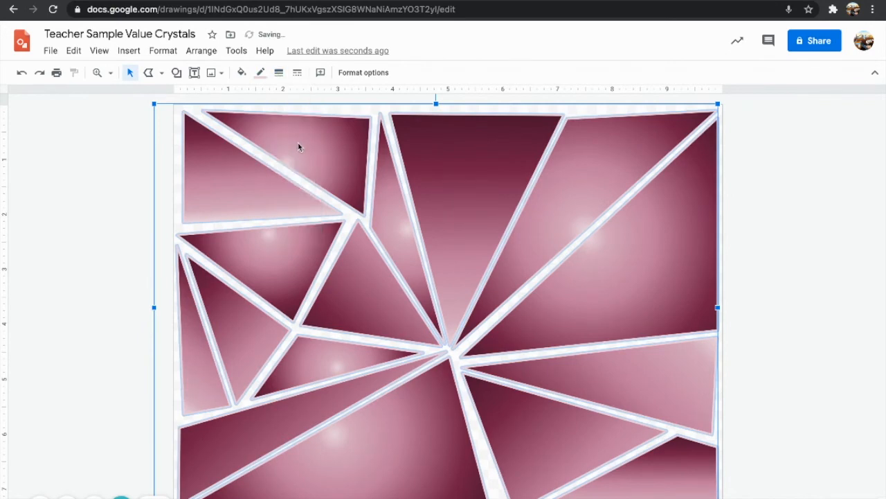
click(278, 72)
click(302, 191)
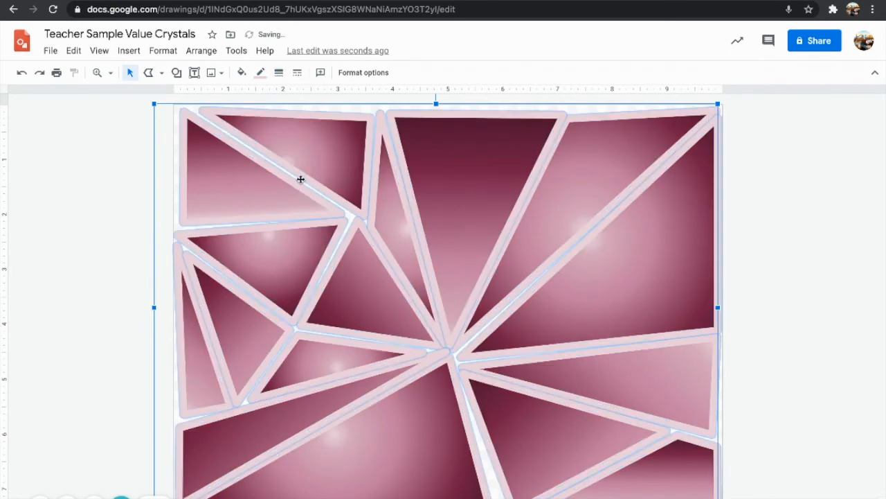
Set the border weight of all the selected polygons to 4px
click(279, 72)
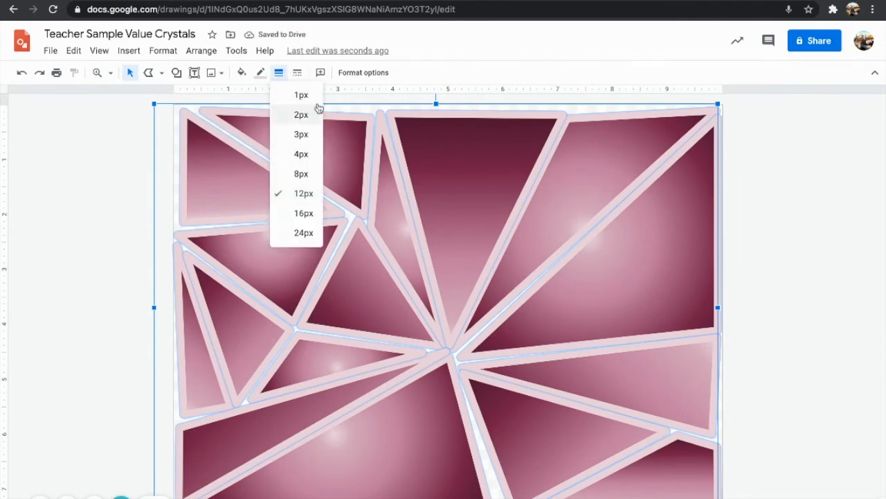
click(302, 158)
click(121, 497)
click(122, 496)
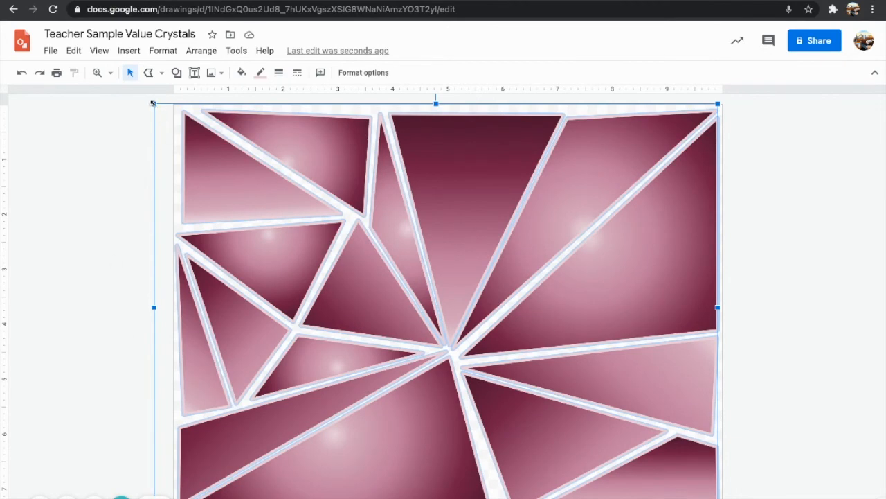
Shrink the whole crystal design toward the lower right to about 6.5 in wide, then duplicate it and move the copy above the original
drag(153, 103, 359, 282)
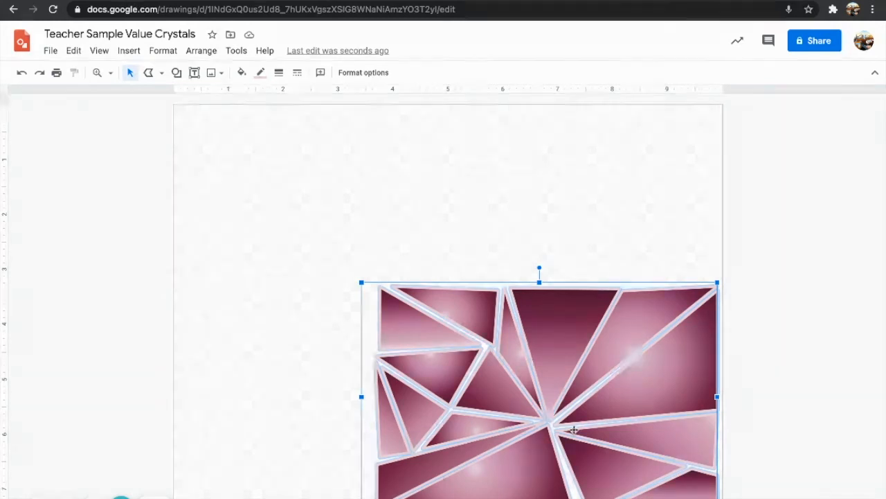
key(ctrl+d)
drag(575, 290, 576, 129)
Resize the copied design to fit the space above the original, about 3.1 in high, and stretch it across nearly the full canvas width
drag(369, 128, 463, 202)
drag(550, 274, 534, 184)
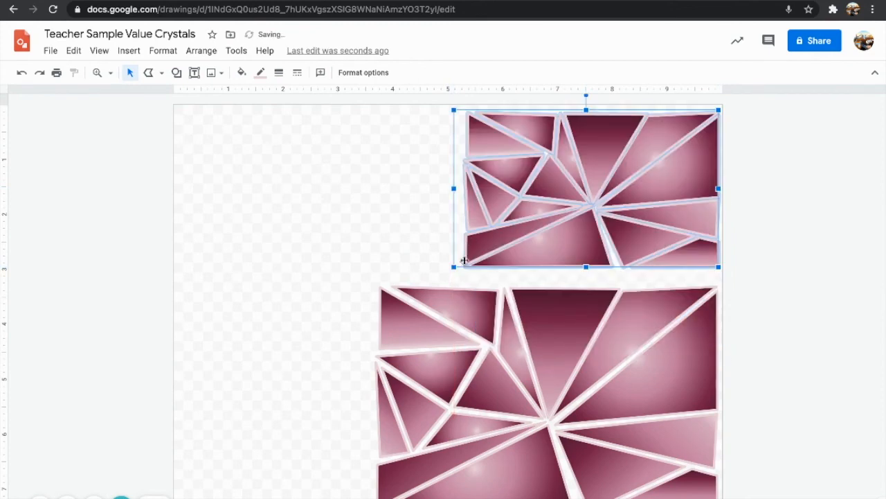
drag(587, 271, 588, 285)
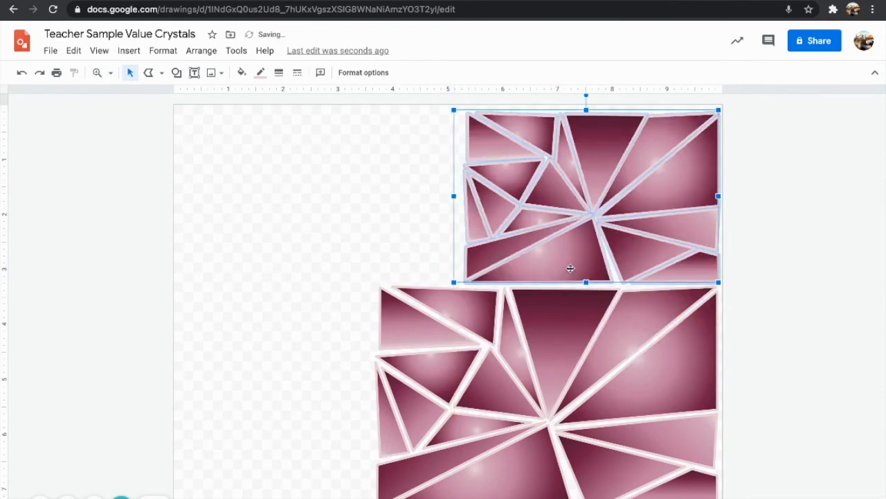
drag(453, 196, 180, 181)
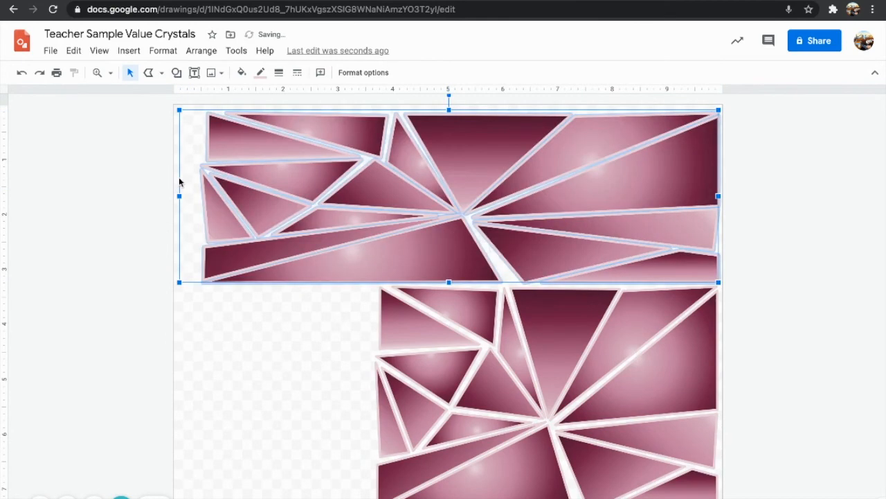
Reshape the long bottom polygon of the upper design by pulling its lower-right corner outward to narrow the wide gap
click(262, 351)
double_click(449, 268)
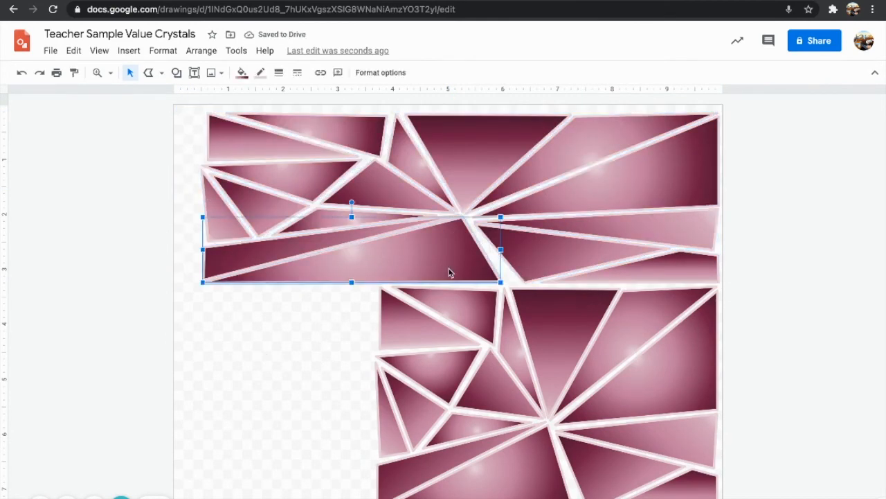
drag(499, 281, 516, 281)
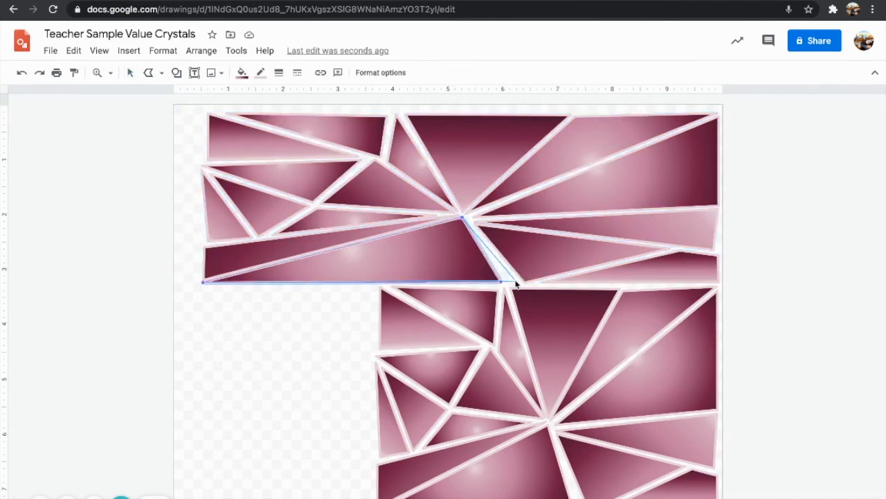
click(426, 224)
click(279, 294)
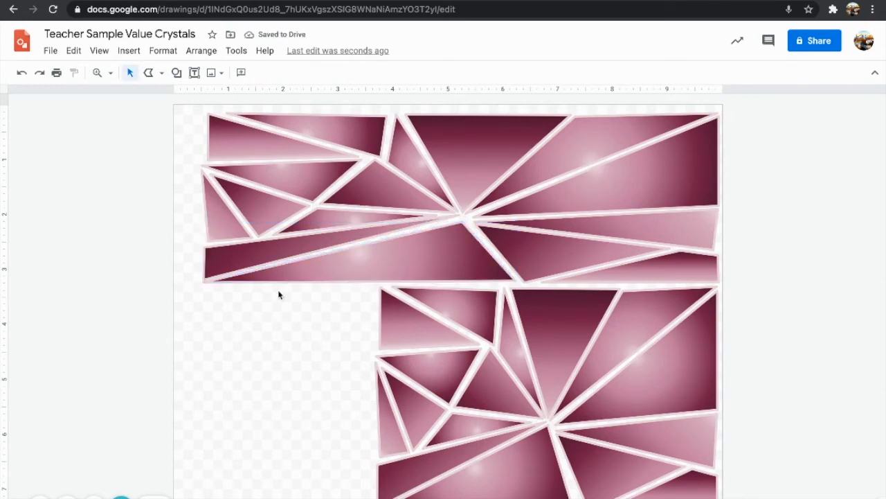
Extend the inner tip of the thin triangle above that polygon slightly toward the upper design's central point
click(350, 232)
double_click(351, 239)
drag(457, 215, 461, 217)
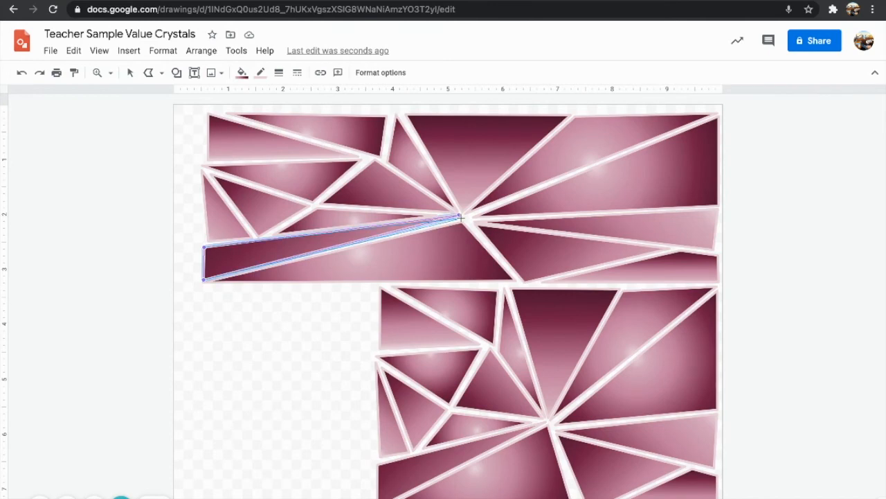
key(Escape)
click(192, 408)
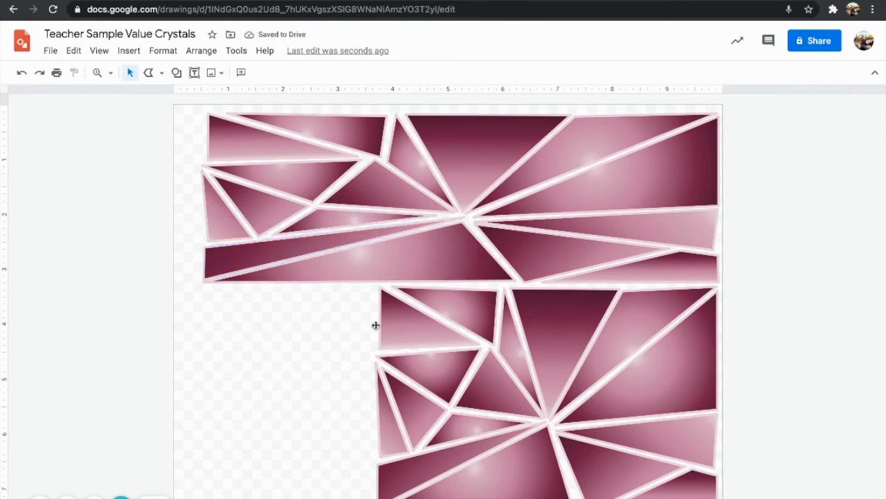
Duplicate the polygons in the left part of the lower design and flip the copy horizontally
drag(344, 299, 503, 497)
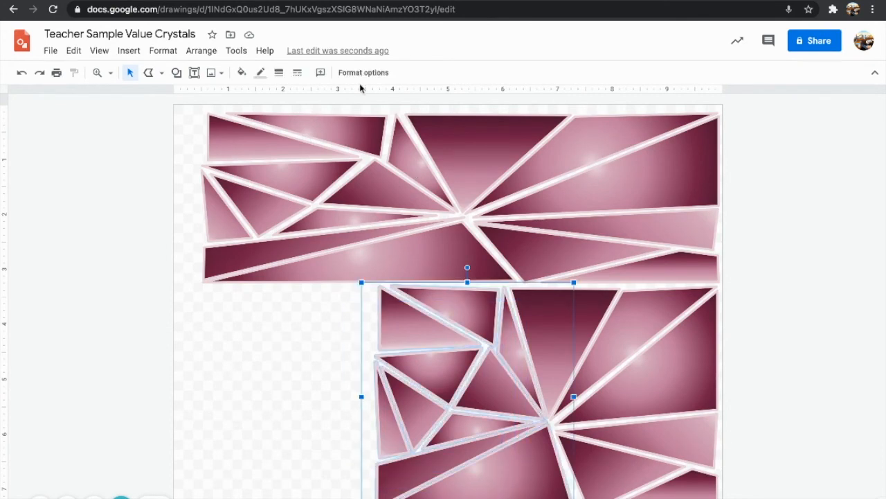
key(ctrl+d)
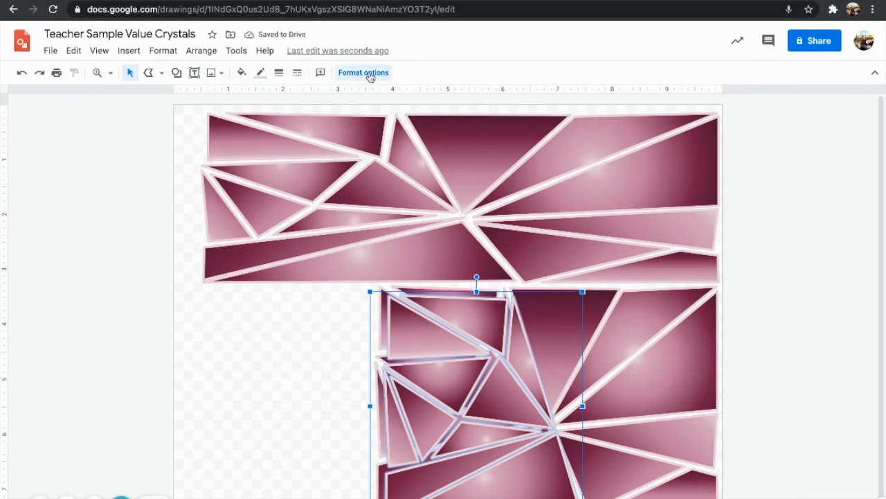
click(371, 74)
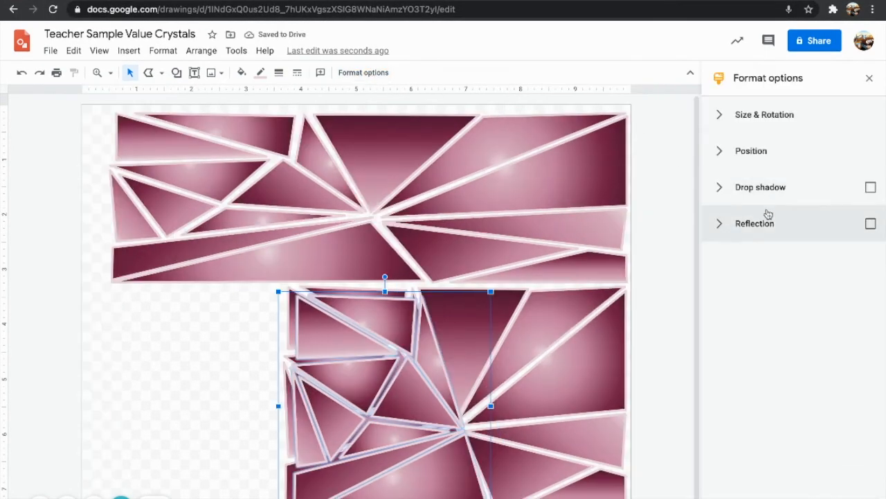
click(751, 125)
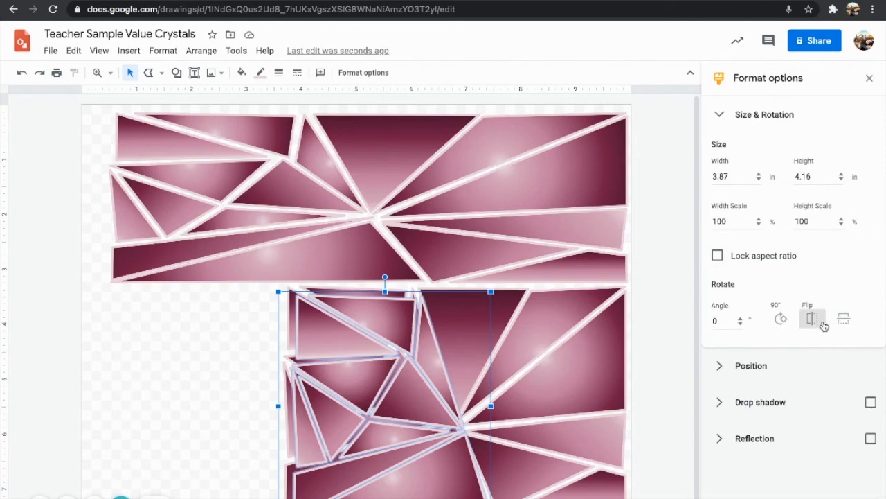
click(822, 325)
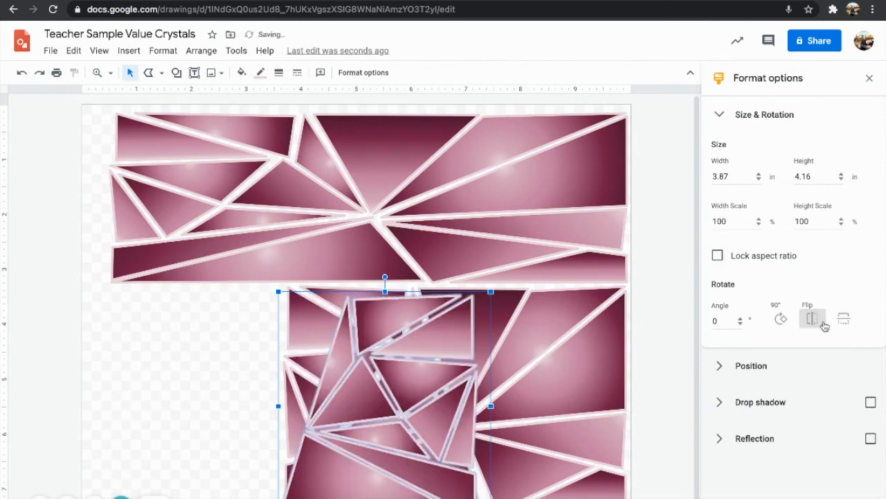
Move the mirrored copy into the empty lower-left area, narrow it to about 3.28 in, and nudge it toward the original
drag(430, 419, 221, 413)
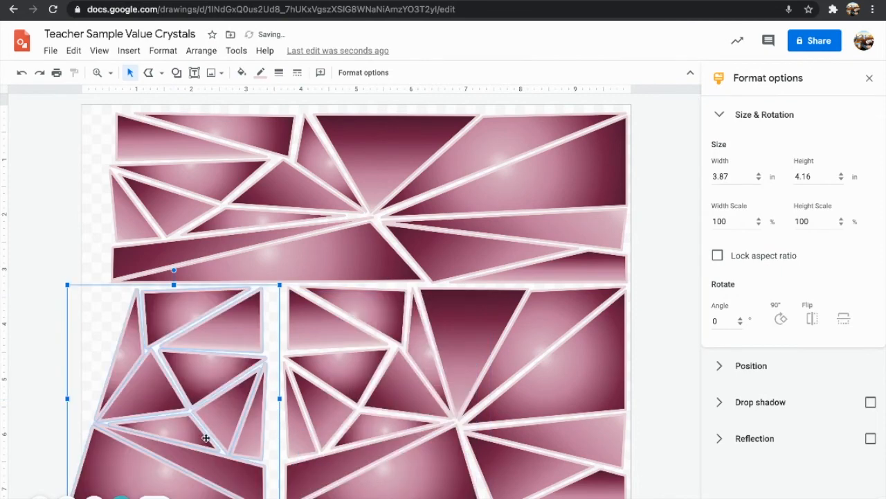
drag(67, 398, 104, 398)
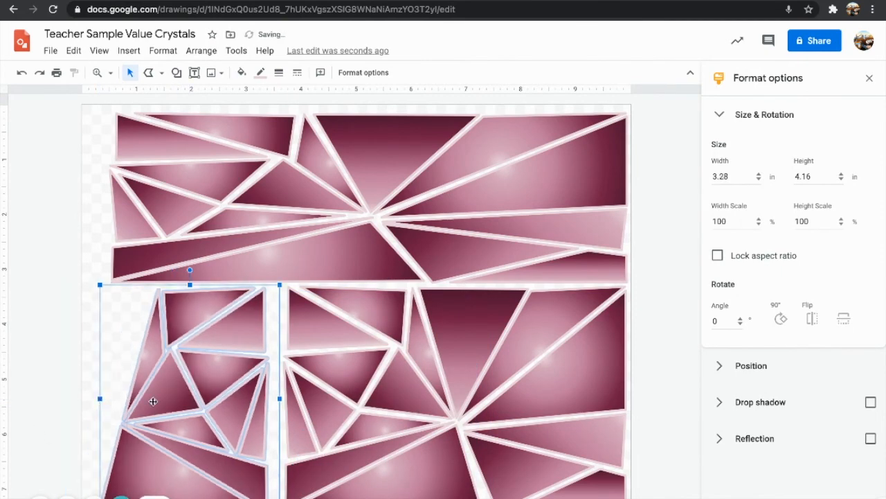
key(Right)
key(Right)
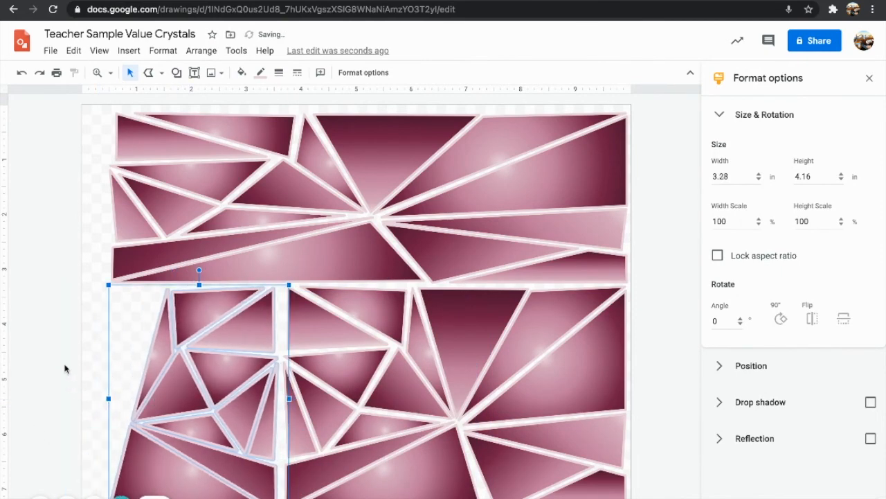
click(55, 374)
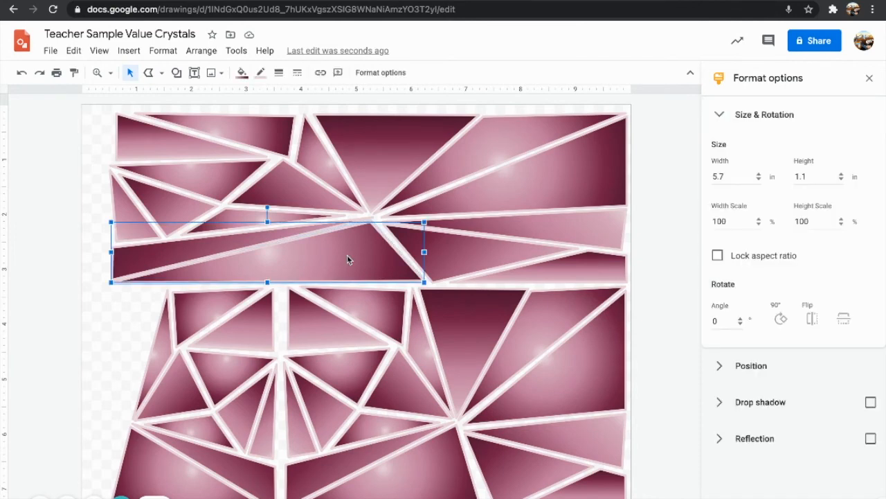
Try filling the lower-left gap with a copy of the upper design's long polygon, rotated to about 282.2° and resized to about 5.1 by 1.22 in
drag(346, 254, 356, 264)
drag(276, 216, 206, 244)
mouse_move(120, 355)
mouse_down()
mouse_move(108, 362)
mouse_move(108, 340)
mouse_move(111, 353)
mouse_up()
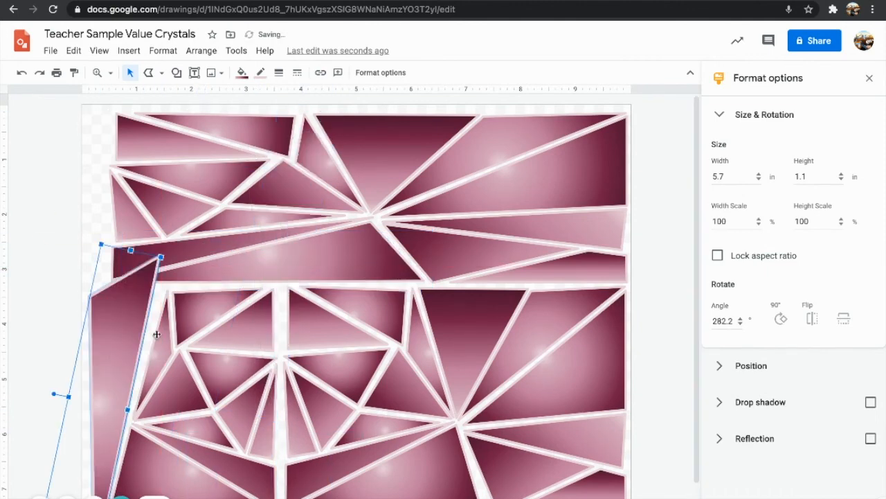
drag(132, 250, 126, 283)
drag(114, 350, 107, 303)
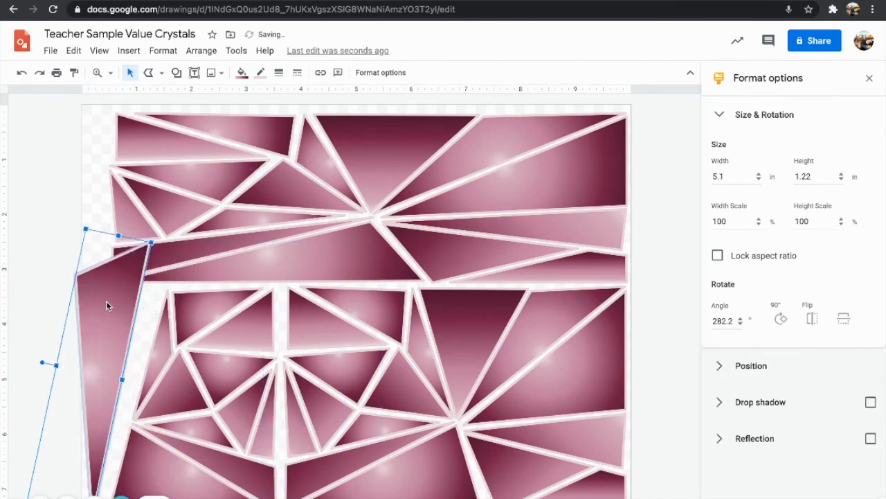
key(ctrl+z)
Draw a closed polyline triangle about 1.37 in wide and 3.61 in high in the gap beside the mirrored section
click(161, 73)
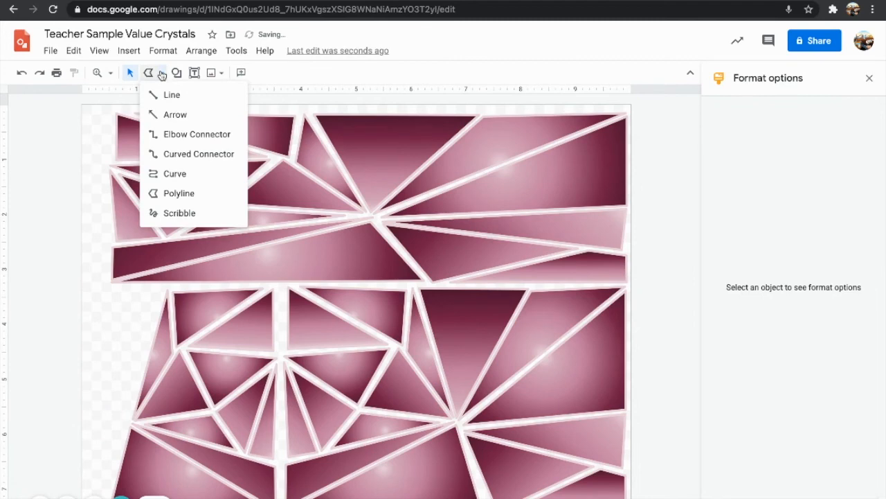
click(179, 195)
click(158, 293)
click(84, 292)
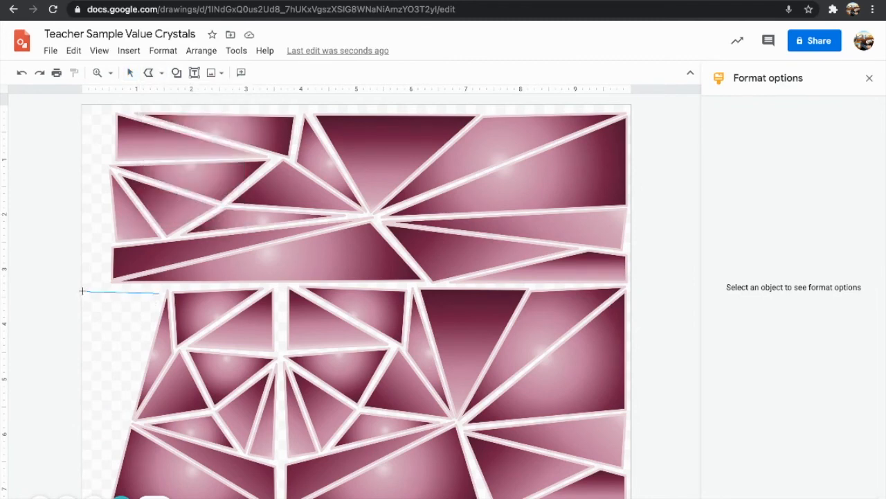
click(90, 487)
click(155, 295)
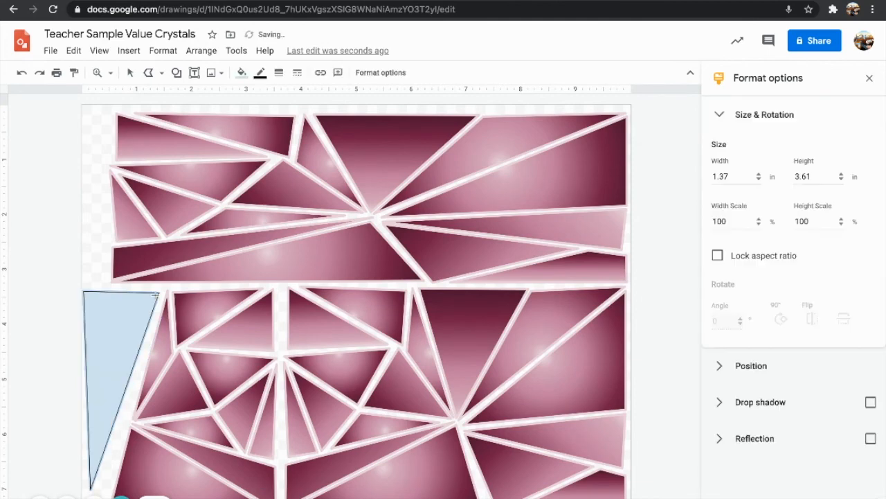
Edit the new triangle's points, lowering its bottom tip and pulling in its upper-left corner, to about 1.05 by 4 in
click(110, 72)
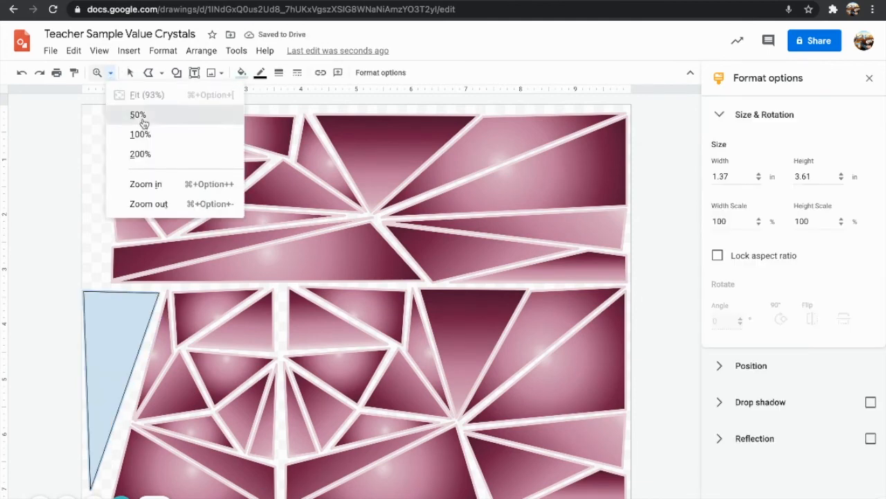
click(139, 115)
click(130, 73)
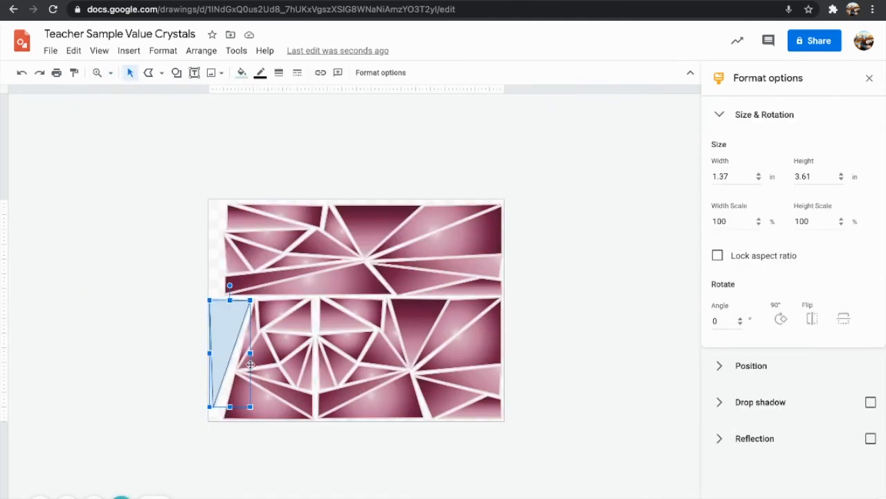
double_click(223, 365)
drag(214, 407, 220, 419)
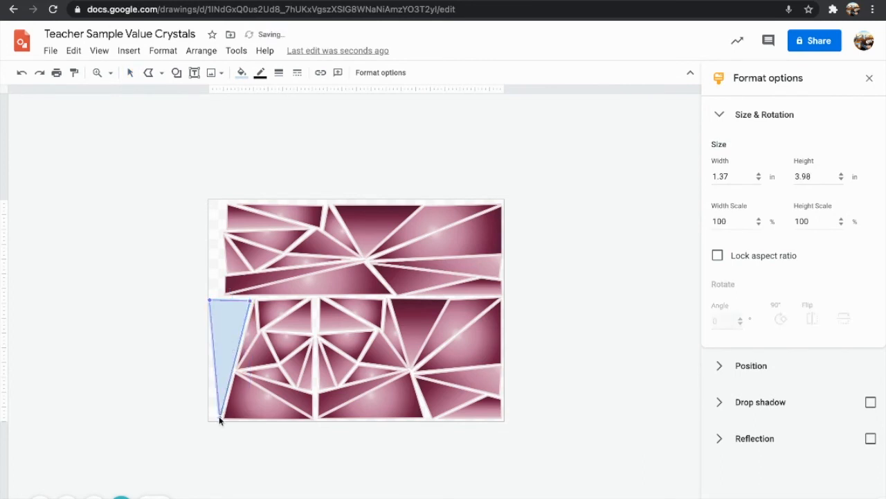
drag(209, 299, 218, 300)
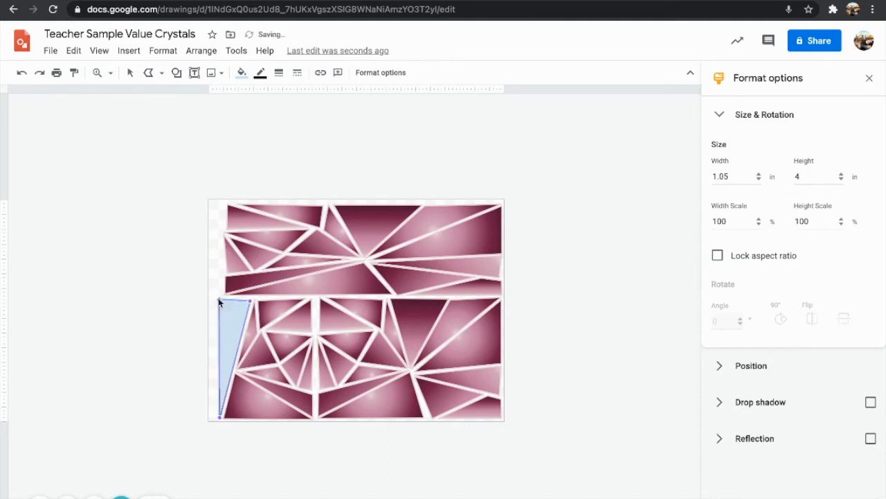
key(Escape)
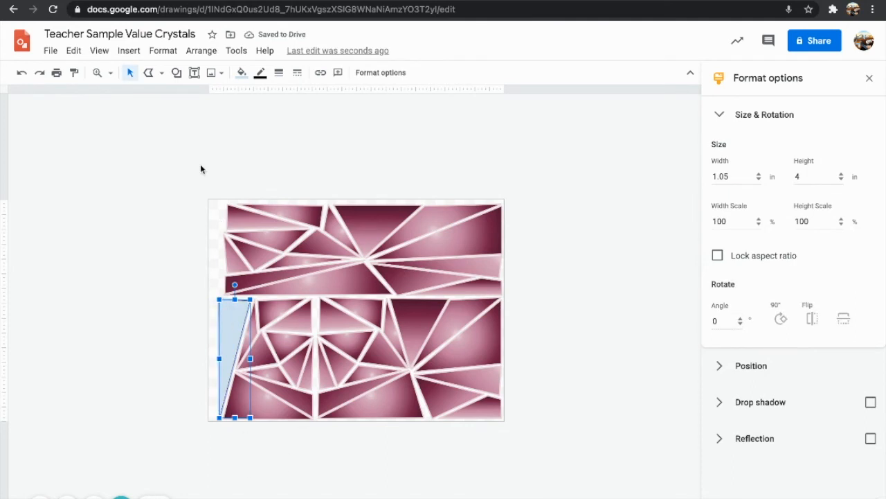
Draw two narrow triangles beside the upper design, about 0.4 by 2.88 in and 0.31 by 2.23 in
click(154, 75)
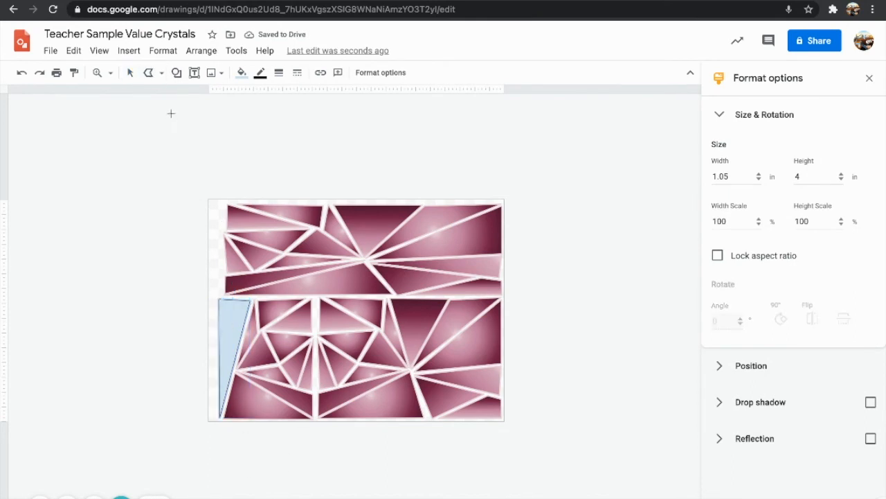
click(222, 207)
click(220, 208)
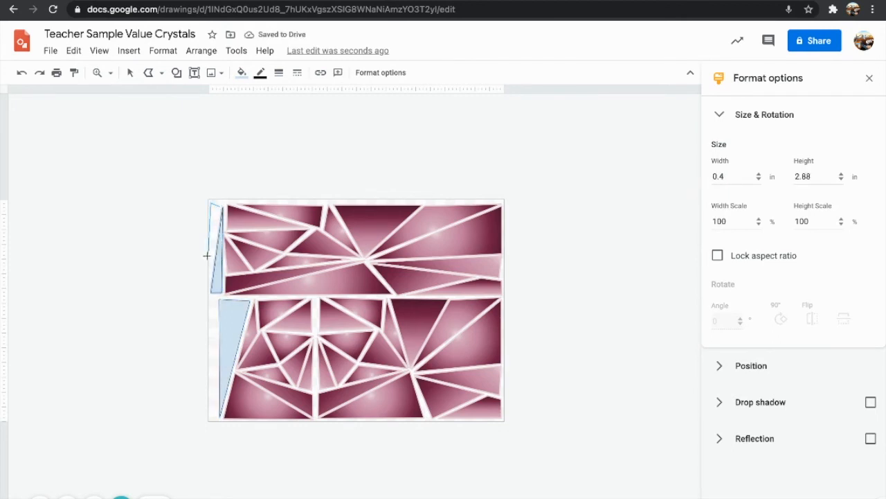
click(218, 206)
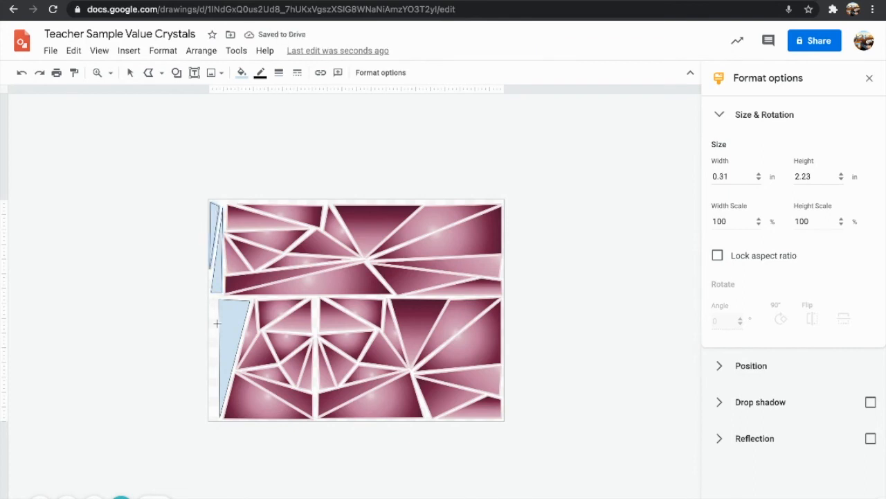
Pull the lower filler triangle's upper-left corner out toward the canvas edge, making it about 1.32 by 4.06 in
click(129, 72)
click(233, 332)
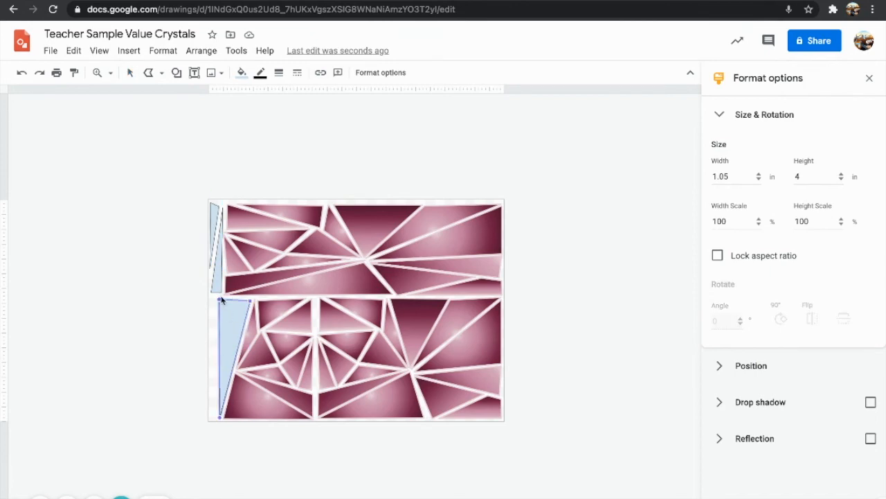
drag(218, 297, 210, 297)
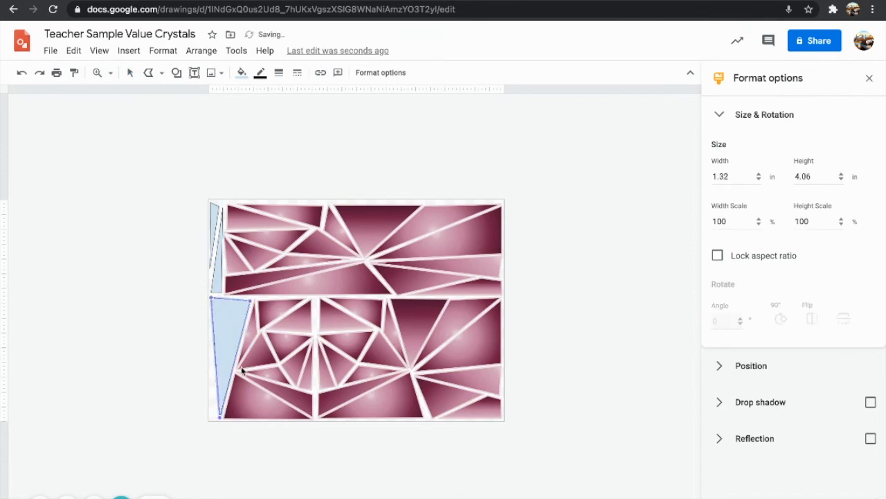
scroll(241, 367, up, 5)
click(391, 262)
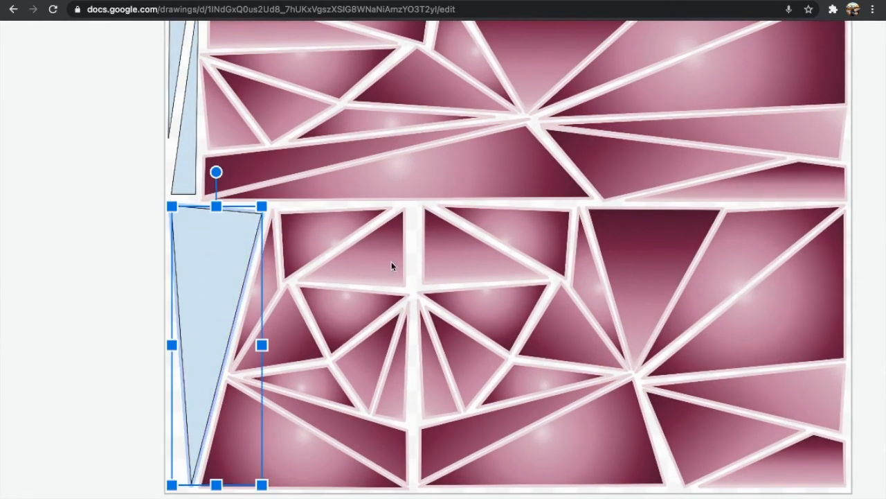
click(129, 298)
scroll(207, 195, left, 2)
scroll(207, 195, up, 1)
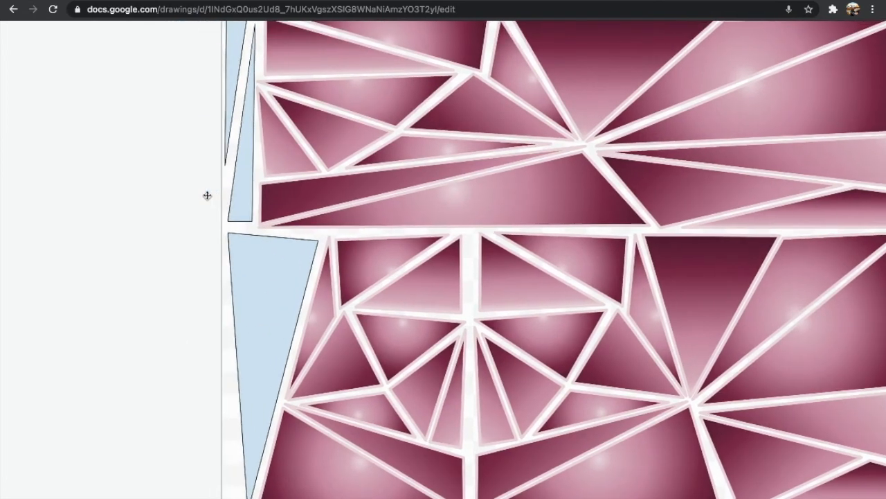
Fill the three new filler triangles beside the design with the custom radial magenta gradient
scroll(244, 169, down, 5)
click(125, 30)
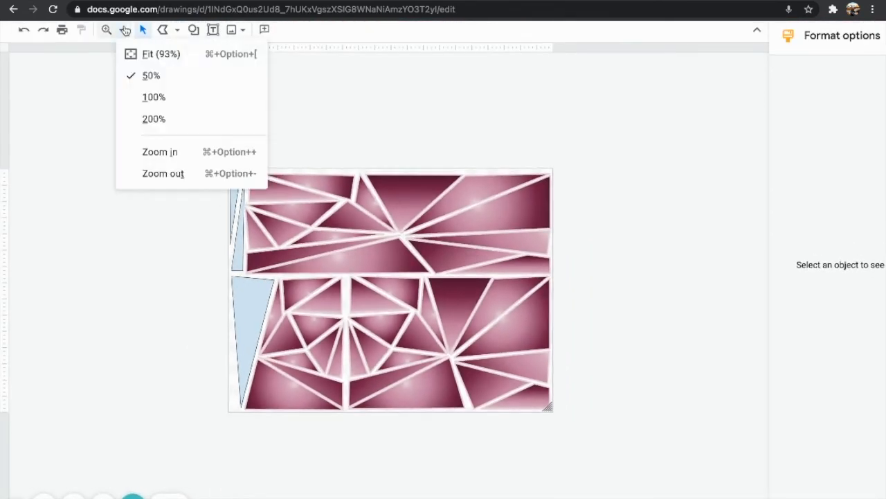
click(160, 55)
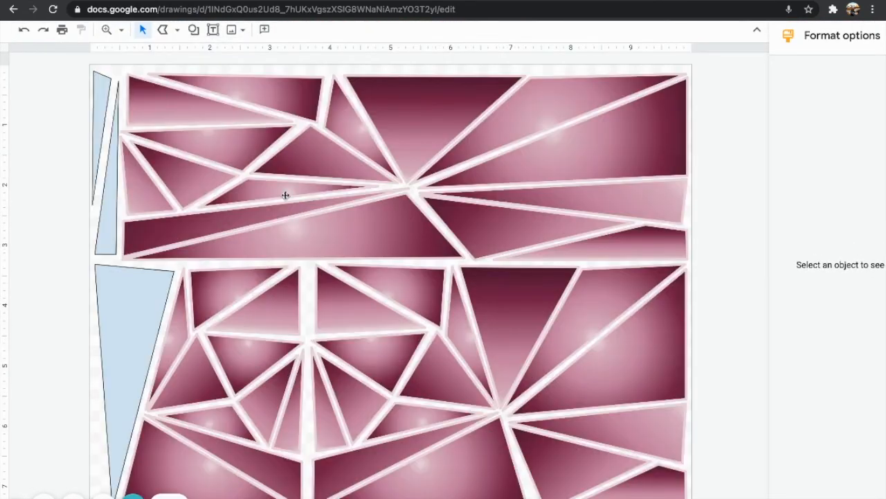
click(146, 309)
shift+click(112, 231)
shift+click(97, 125)
click(287, 35)
click(263, 29)
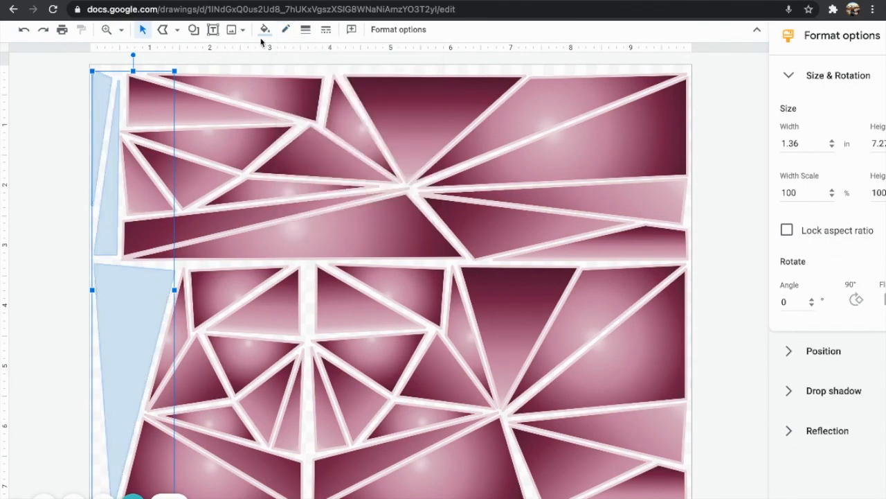
click(264, 29)
click(351, 58)
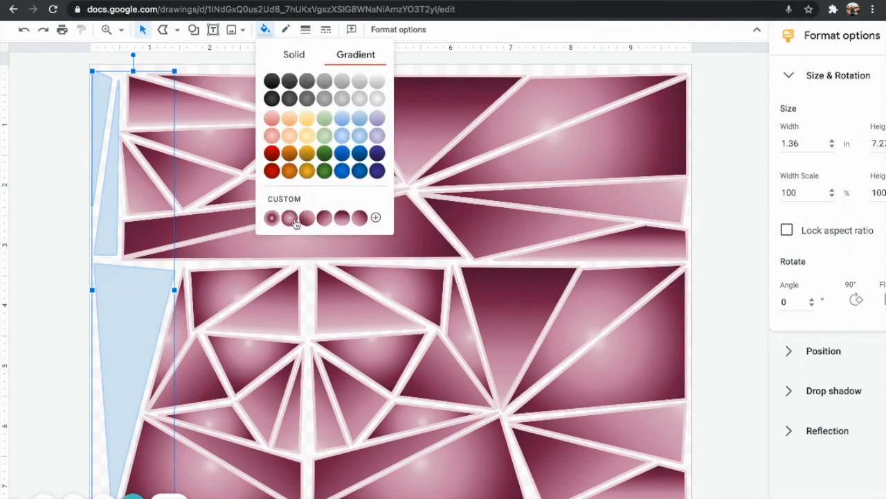
click(291, 215)
click(36, 245)
Change the inner narrow triangle and the large lower filler triangle to the custom diagonal linear magenta gradient
click(110, 216)
click(265, 29)
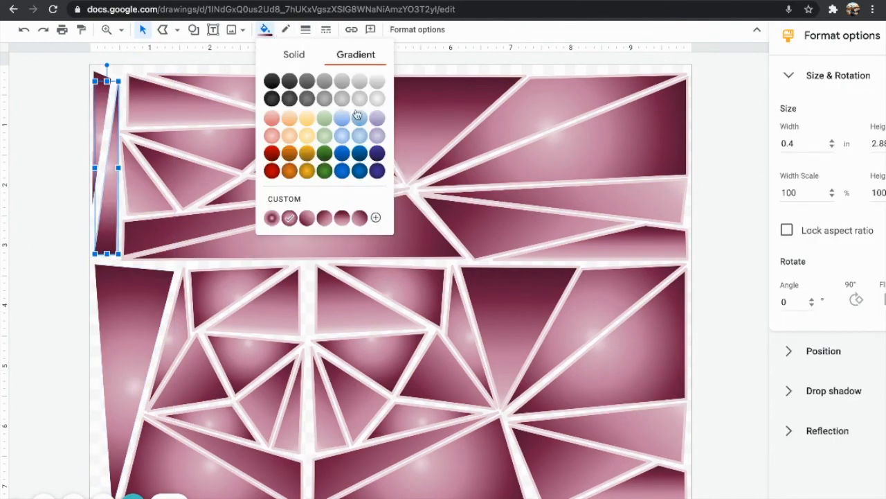
click(324, 217)
key(Escape)
click(136, 335)
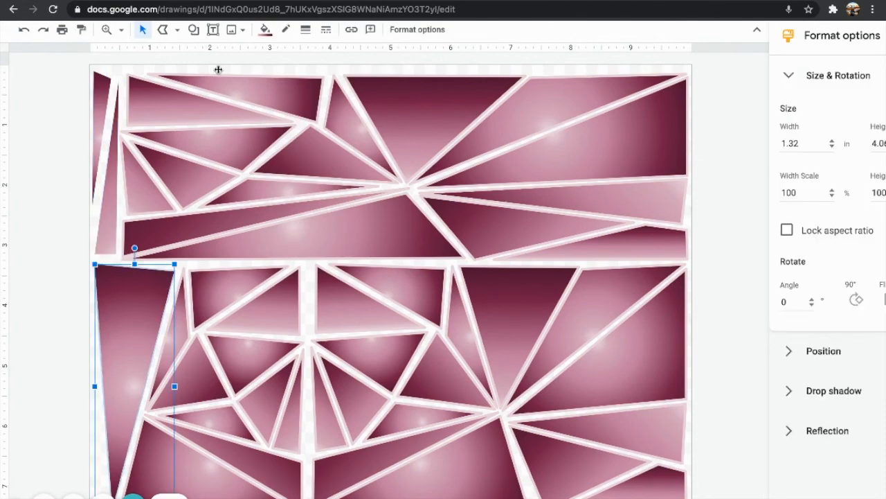
click(265, 29)
click(324, 218)
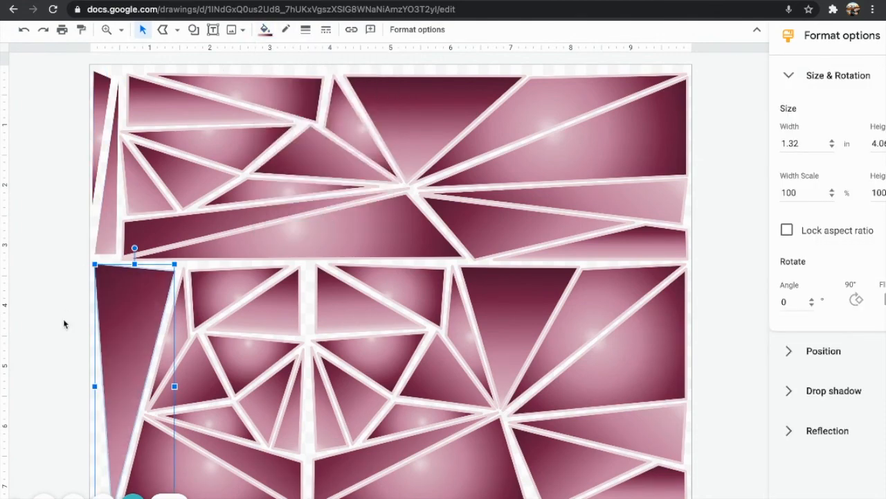
key(Escape)
Give all three filler triangles thicker outlines in light pink to match the other crystals
click(101, 130)
shift+click(132, 291)
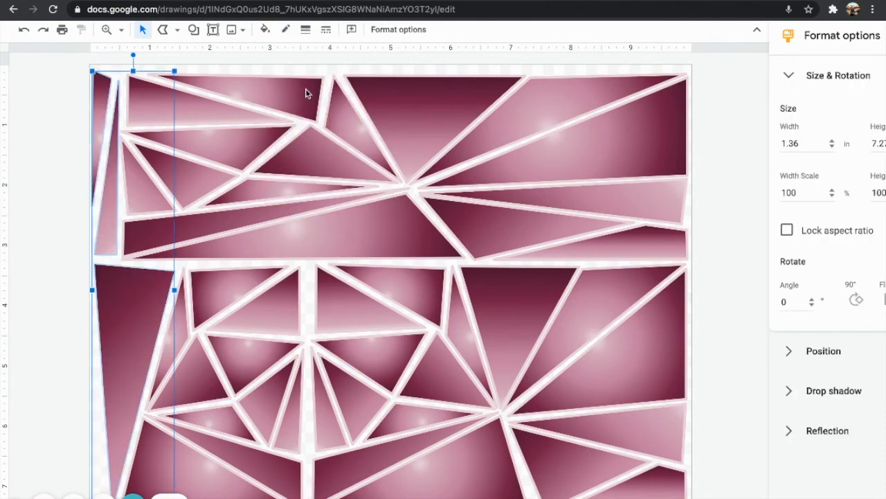
click(305, 29)
click(326, 119)
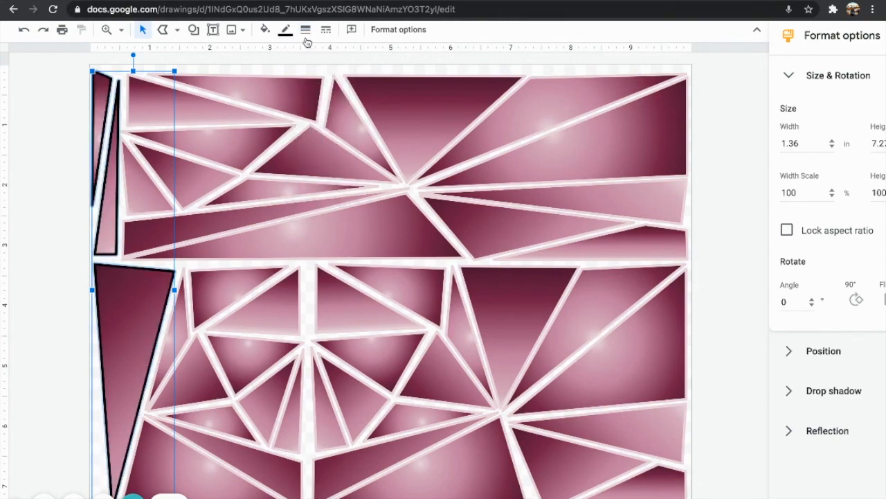
click(285, 29)
click(425, 115)
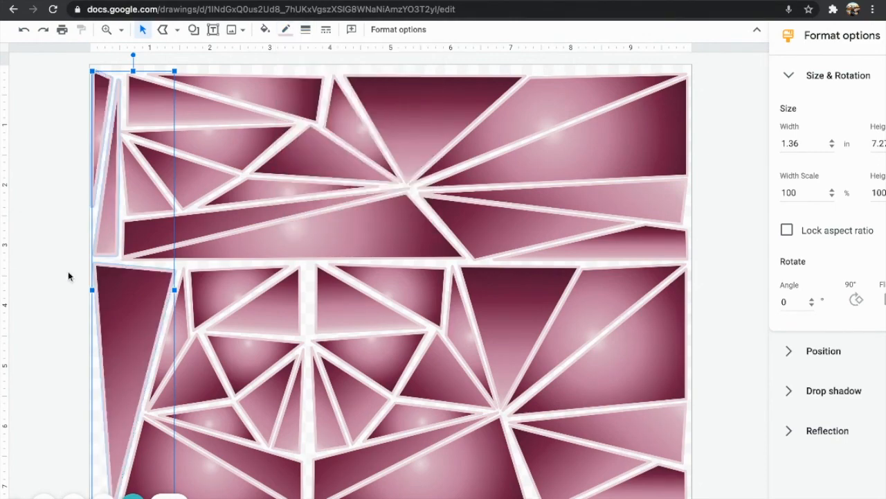
click(69, 270)
Stretch the upper and narrow central pieces toward the mirror line to close the gap, making the narrow ones about 0.54 in wide
key(ctrl+shift+f)
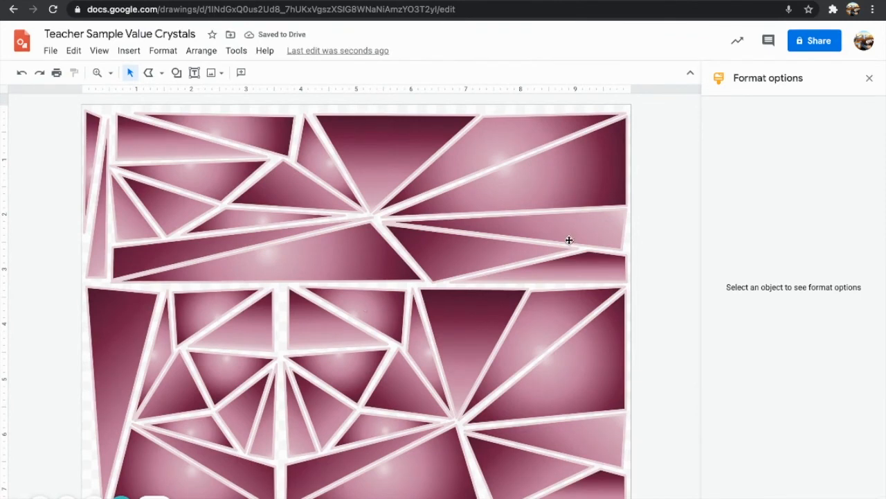
click(247, 327)
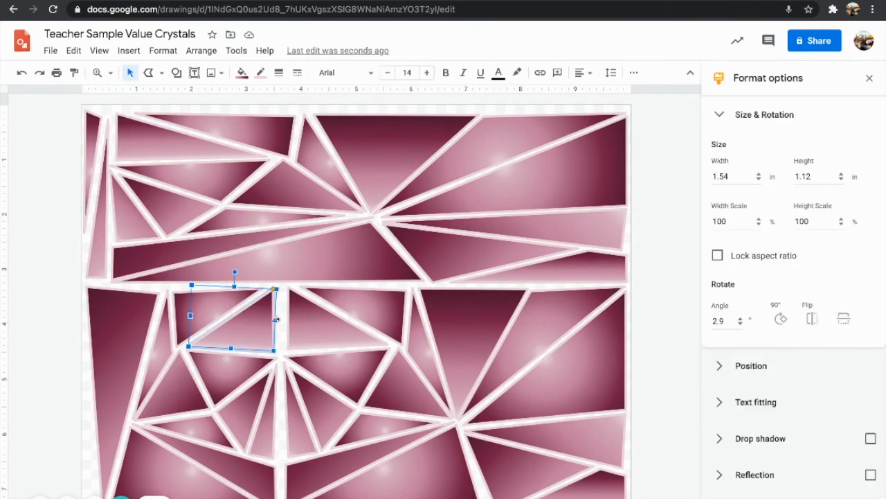
mouse_move(281, 319)
mouse_down()
mouse_move(300, 322)
mouse_move(280, 319)
mouse_up()
click(298, 423)
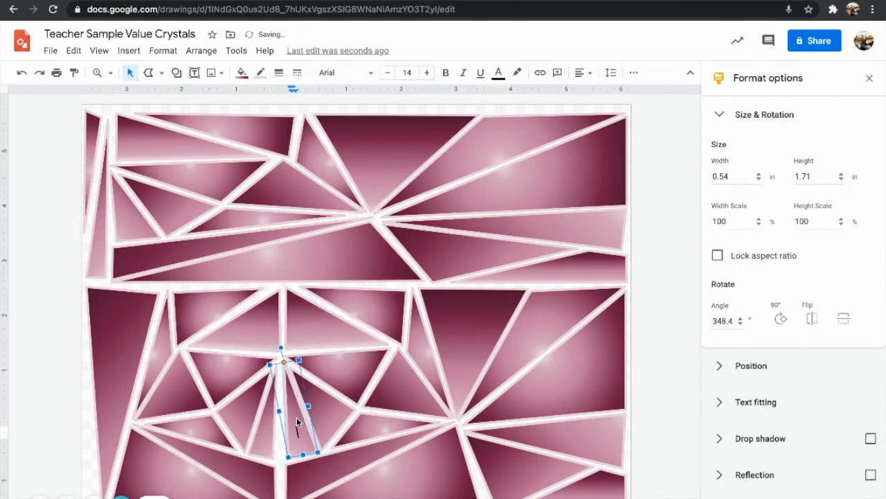
mouse_move(279, 411)
mouse_down()
mouse_move(288, 414)
mouse_move(273, 448)
mouse_move(285, 413)
mouse_up()
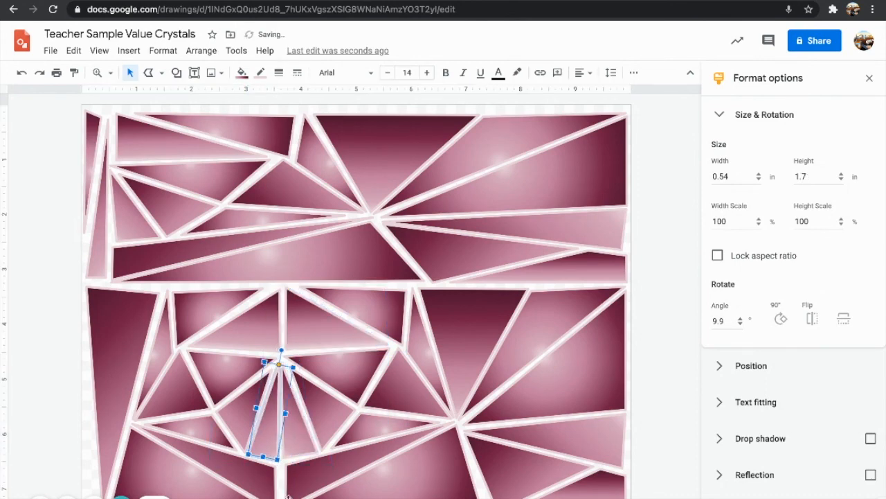
Edit the points of the lower polygon along the mirror line to close its gap, making it about 3.14 by 1.57 in
click(268, 493)
drag(269, 493, 299, 490)
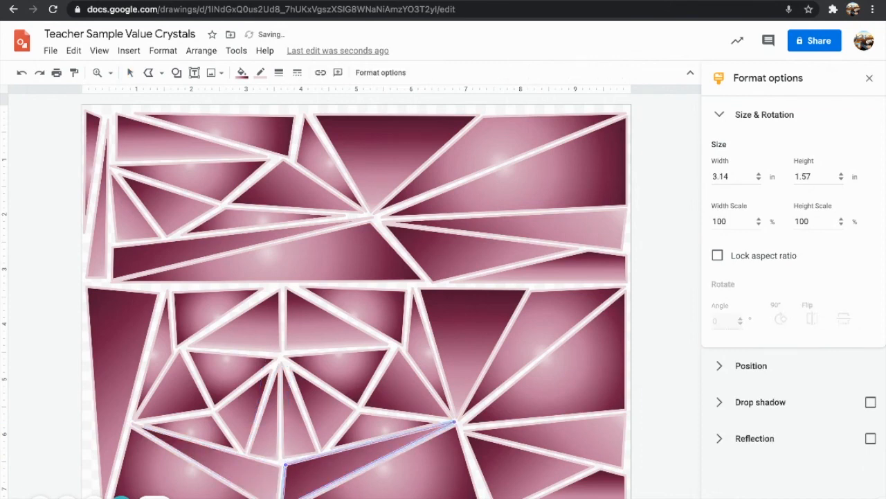
click(661, 324)
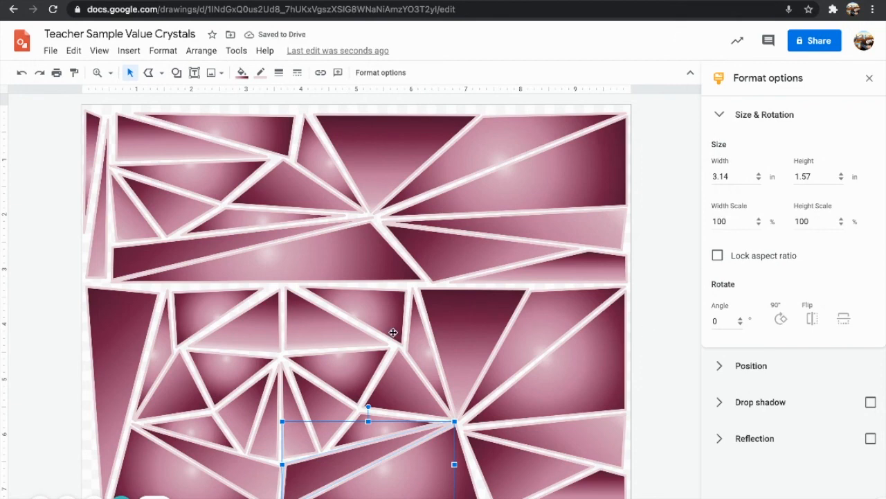
click(672, 343)
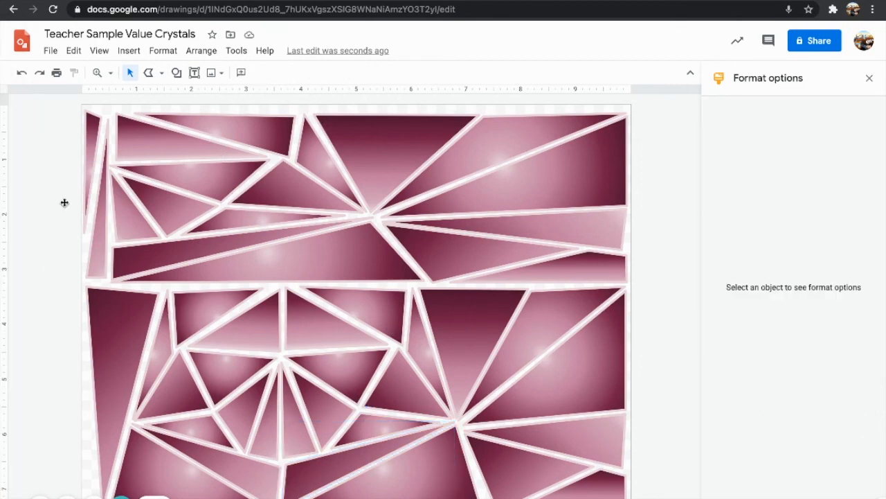
Draw a rectangle about 10.13 by 7.5 in covering the whole canvas
click(161, 73)
click(179, 72)
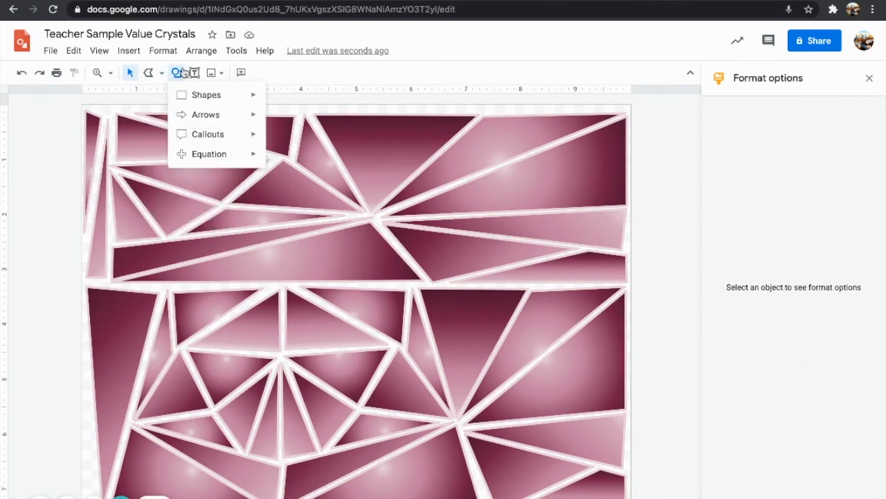
mouse_move(206, 95)
click(277, 101)
drag(77, 102, 634, 498)
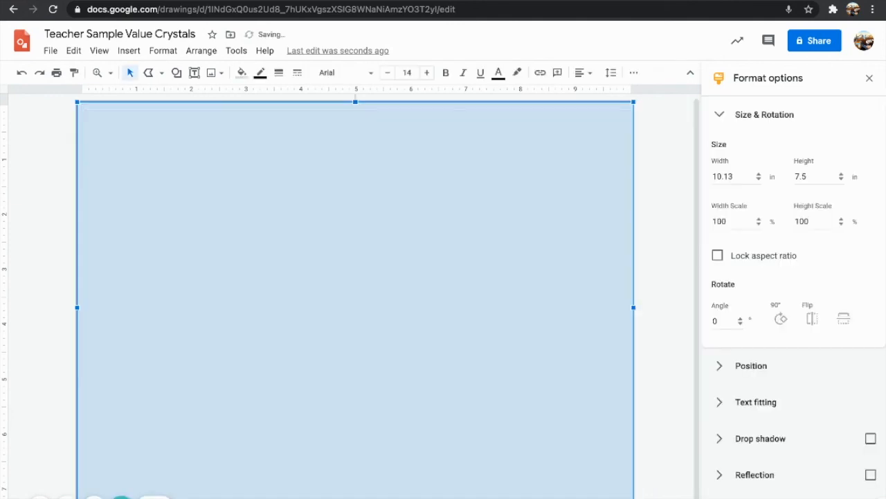
Fill the canvas-sized rectangle with light magenta and send it to the back behind all crystals
click(241, 72)
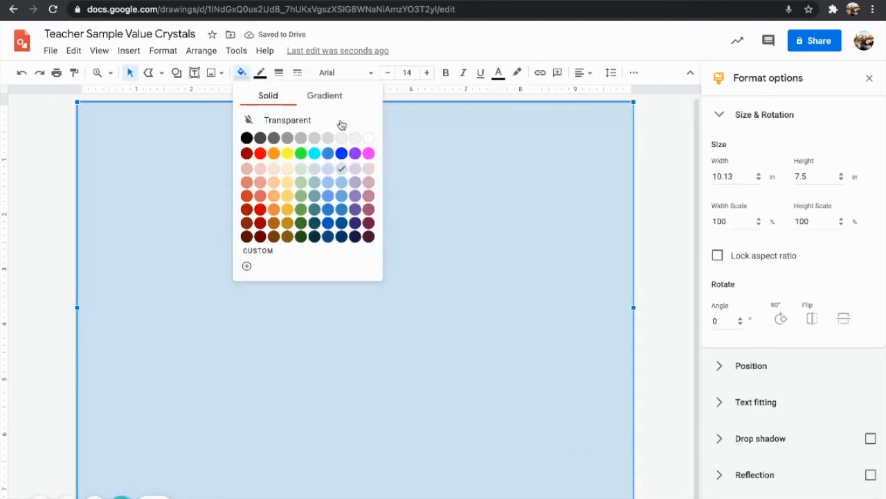
click(370, 183)
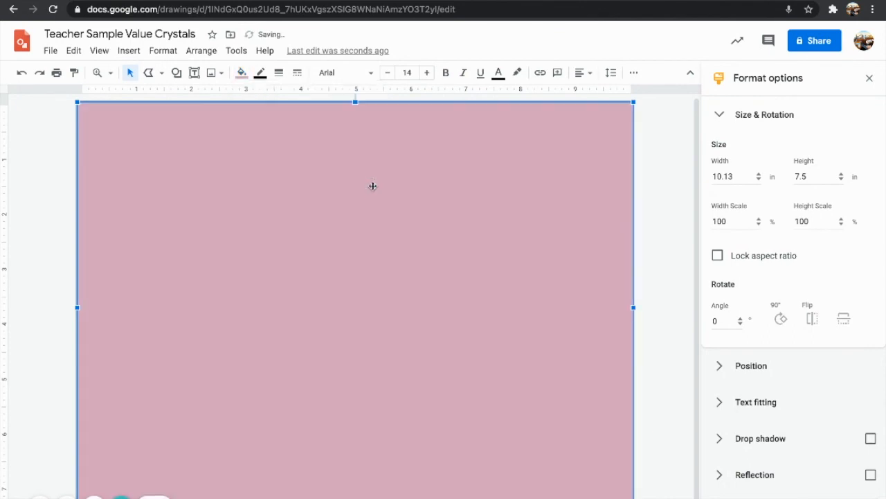
click(194, 52)
mouse_move(214, 73)
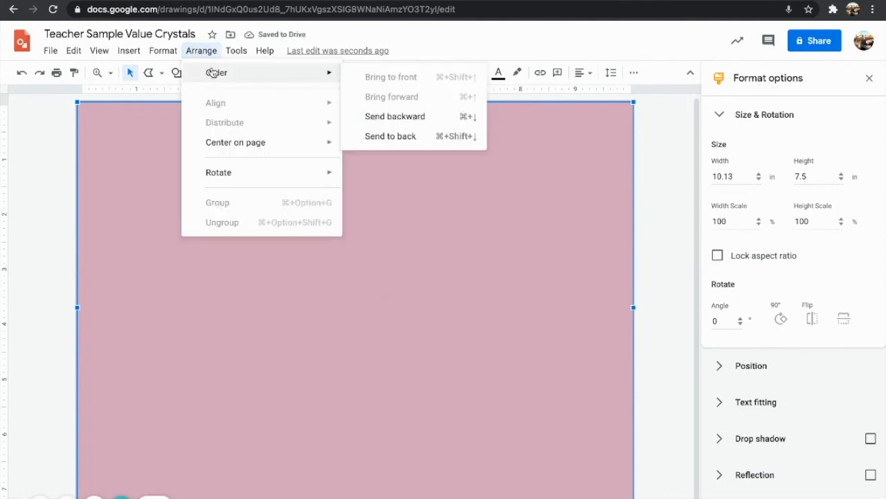
click(381, 137)
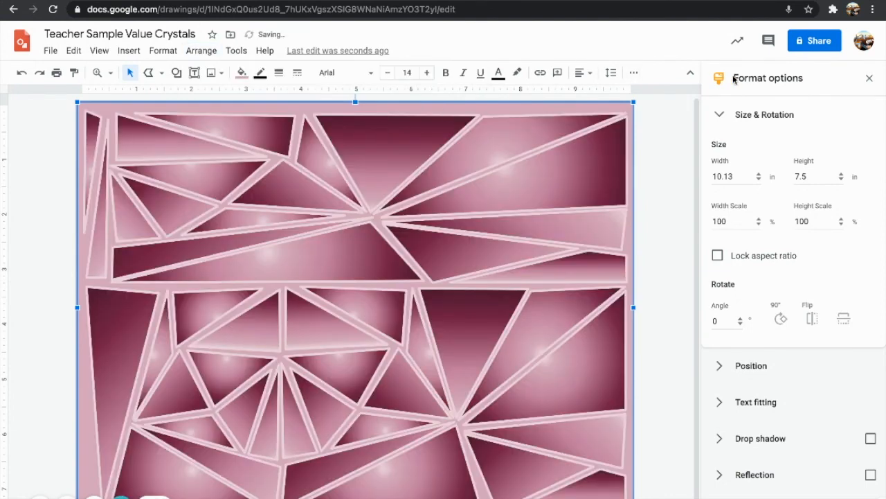
click(869, 78)
click(783, 127)
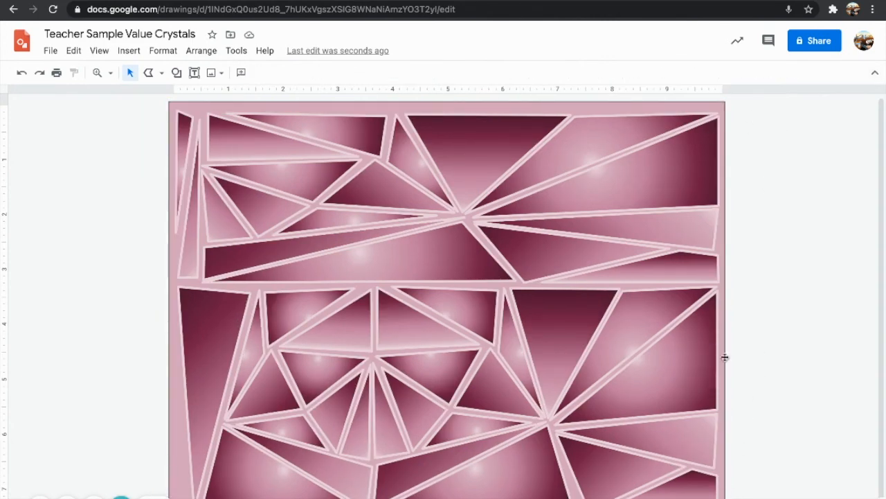
Make the background rectangle's outline transparent
click(474, 104)
click(261, 72)
click(287, 95)
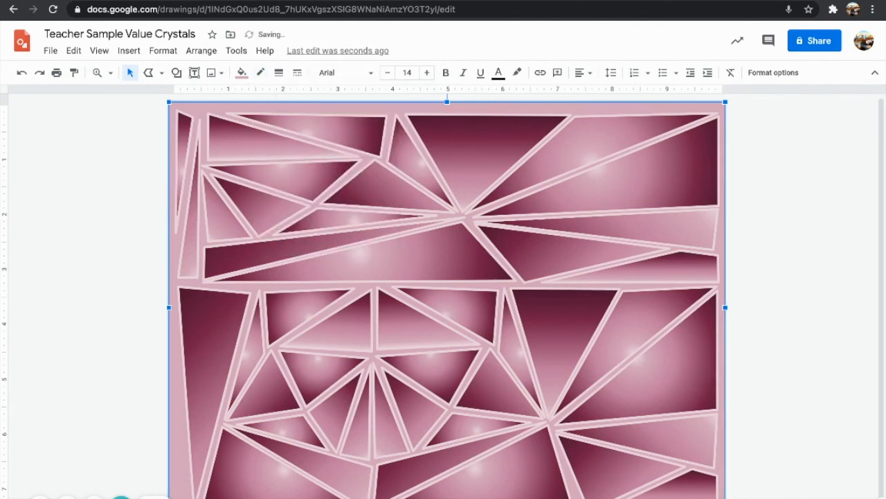
click(767, 488)
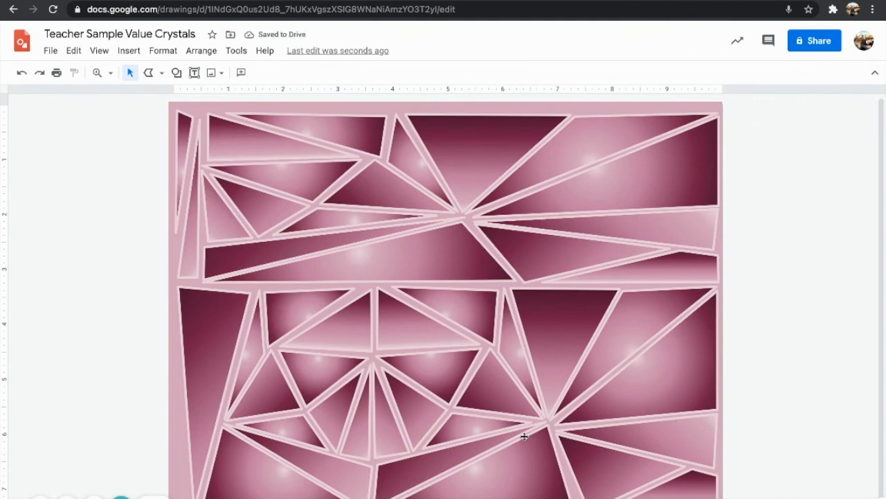
Download the finished drawing as a JPEG image (.jpg)
click(51, 50)
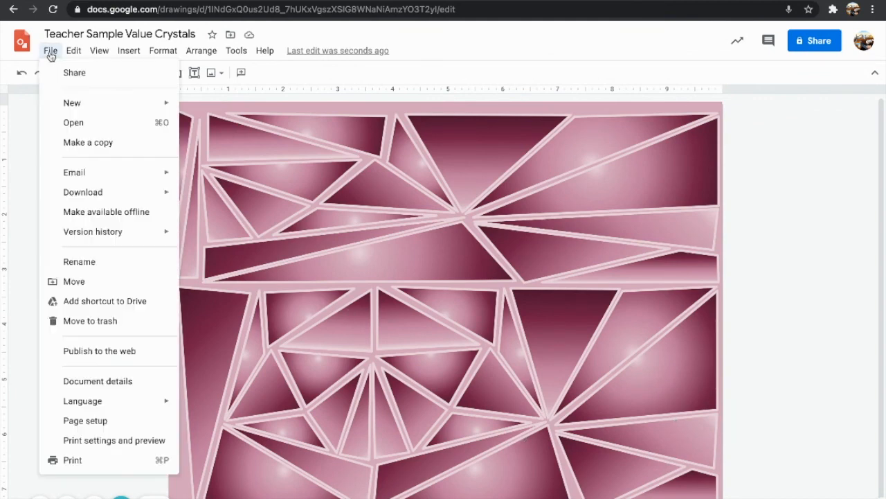
mouse_move(79, 192)
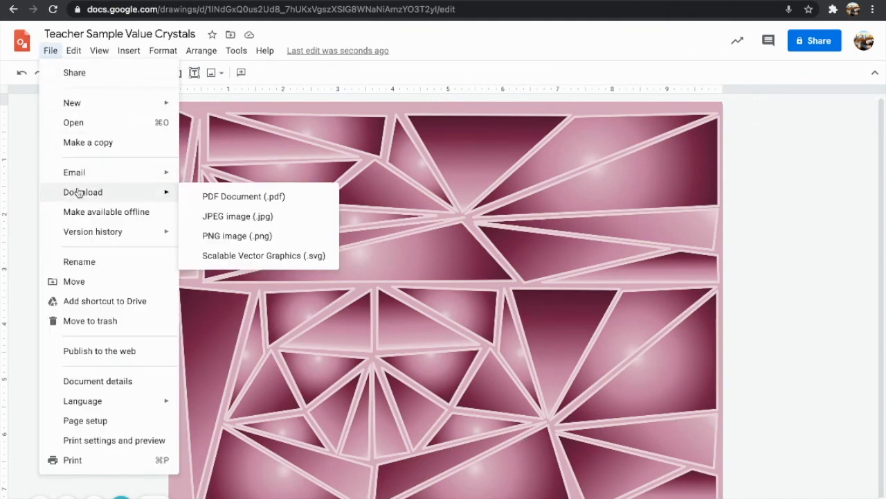
click(228, 218)
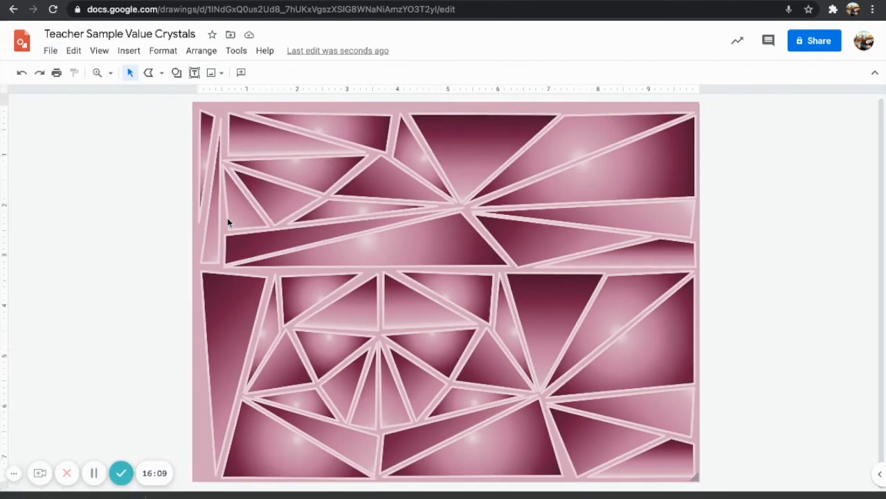